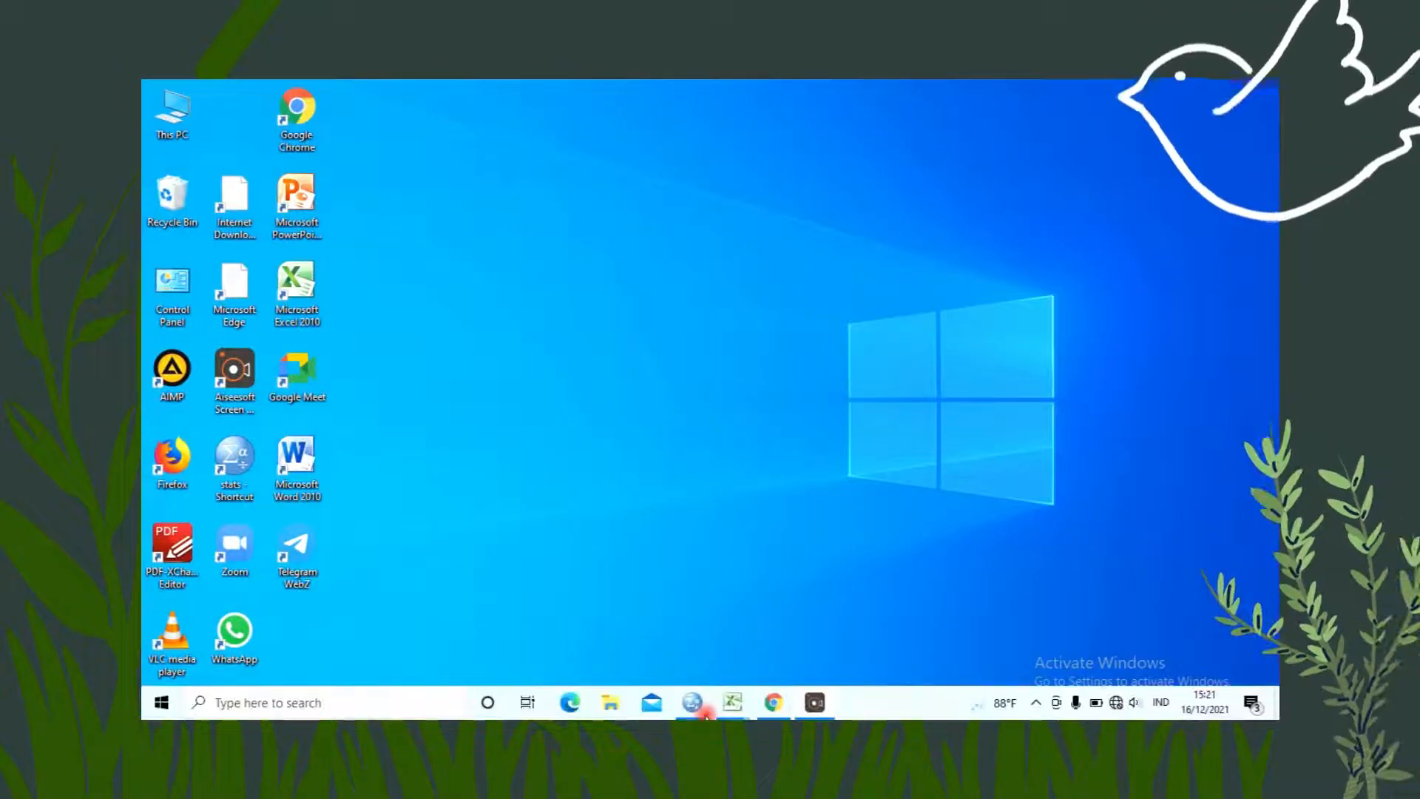
# Step: Switch to the SPSS Data Editor, show the variable definitions and name the first variable X1
pyautogui.moveTo(691, 702)
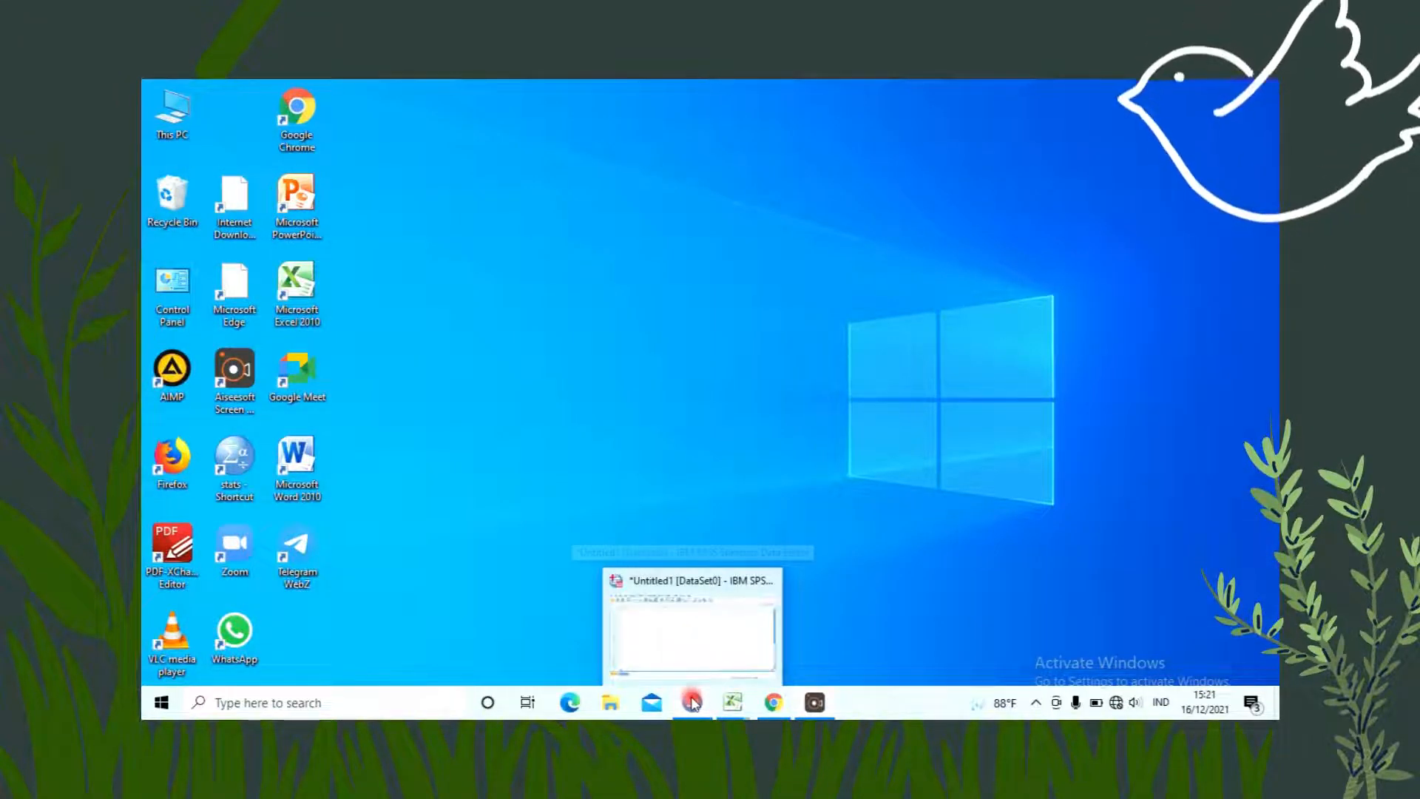
pyautogui.click(698, 648)
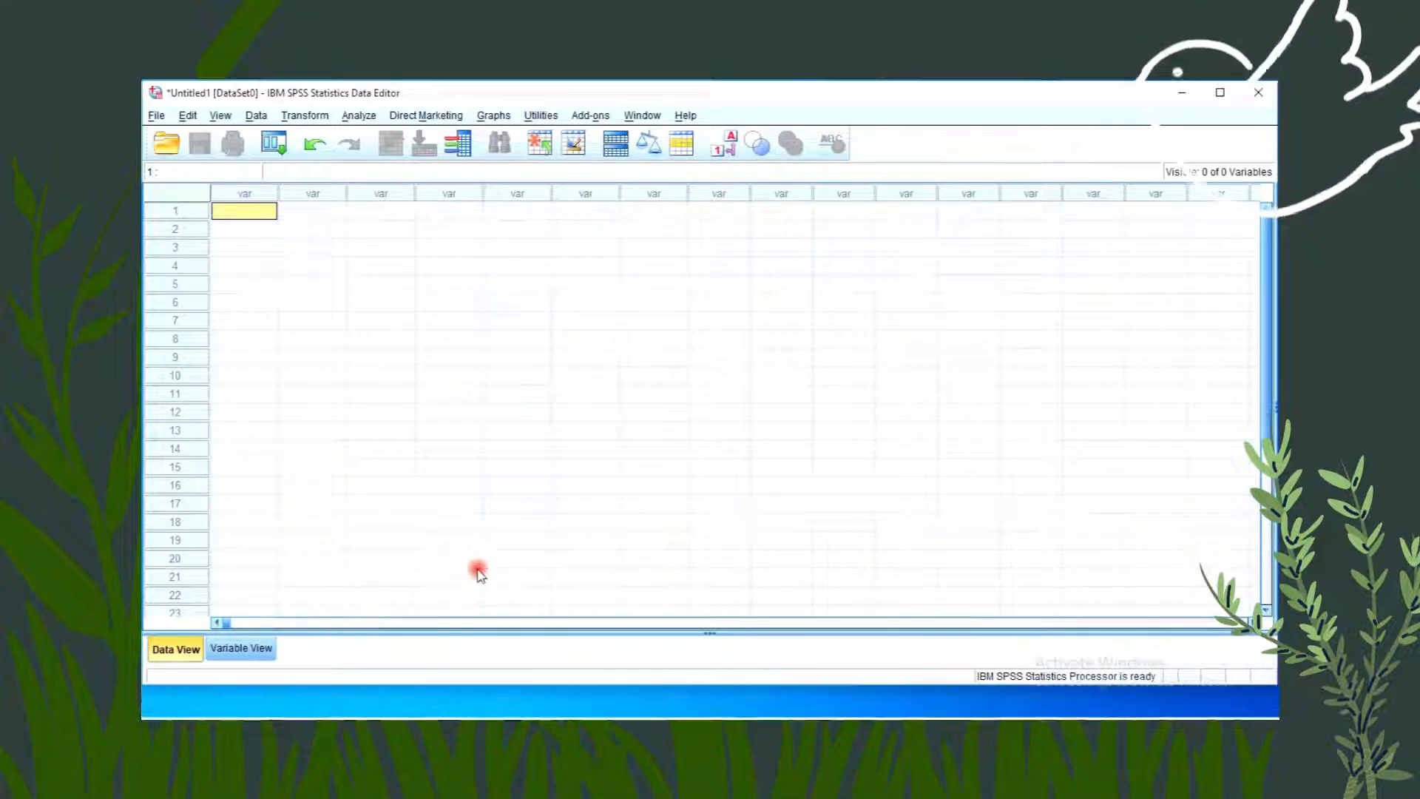
pyautogui.click(249, 650)
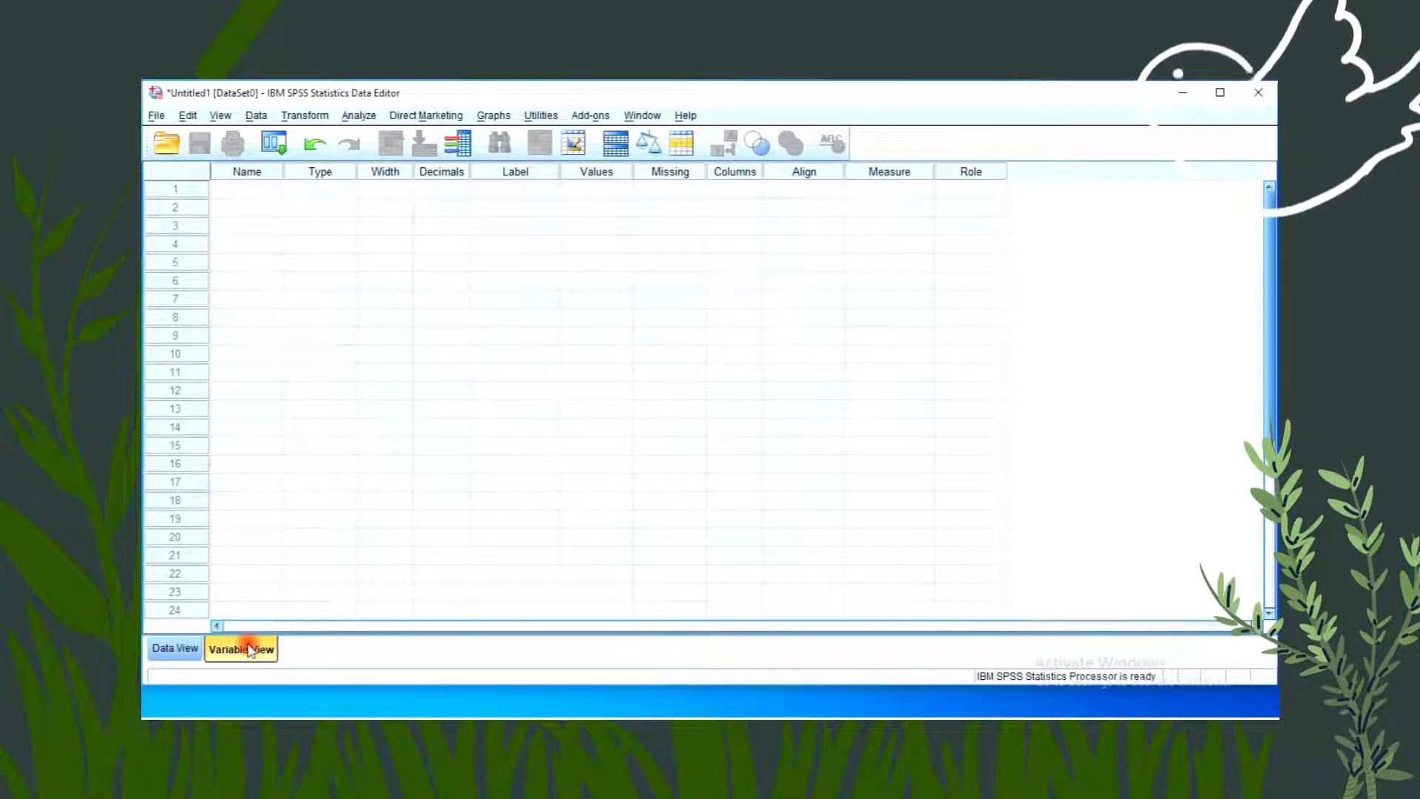
pyautogui.click(254, 190)
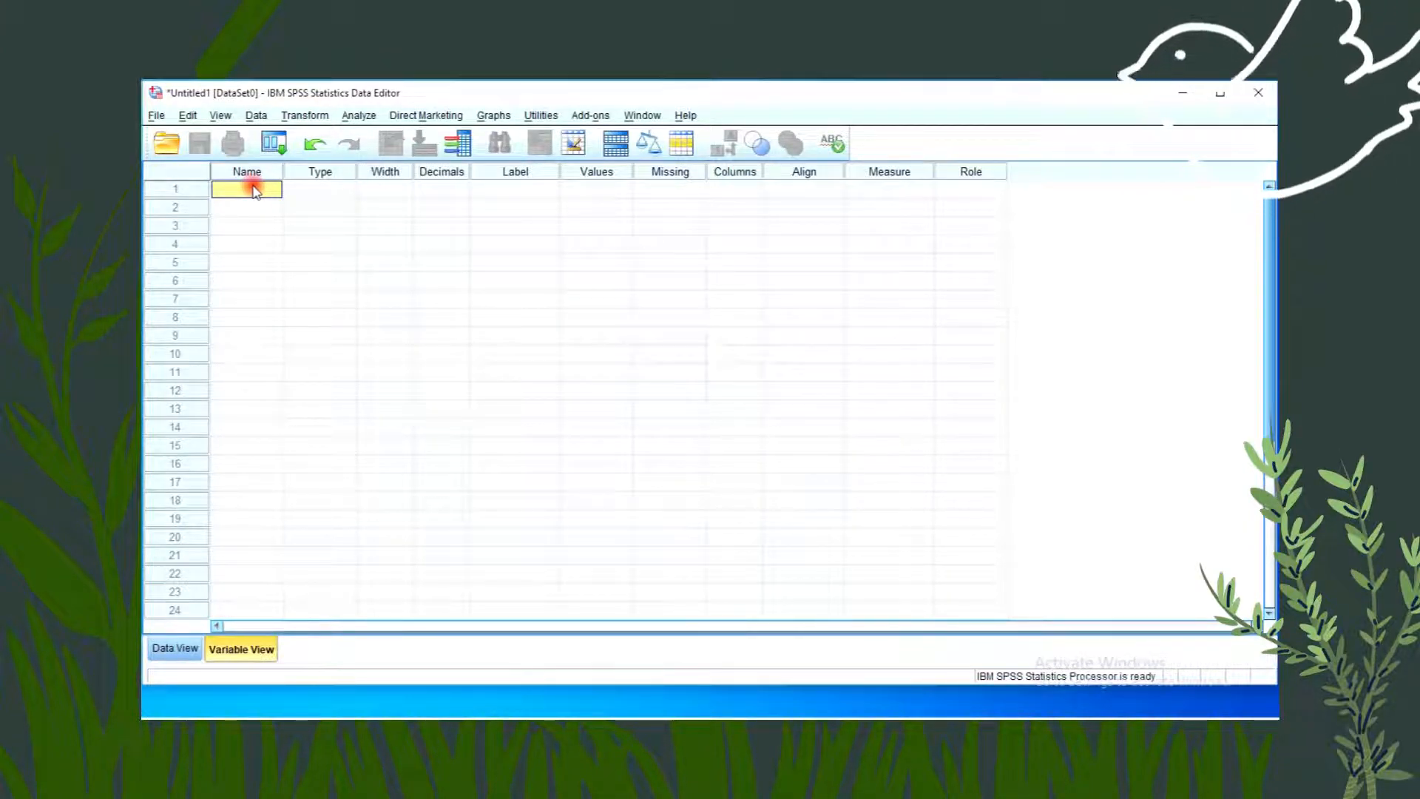
pyautogui.write('X1')
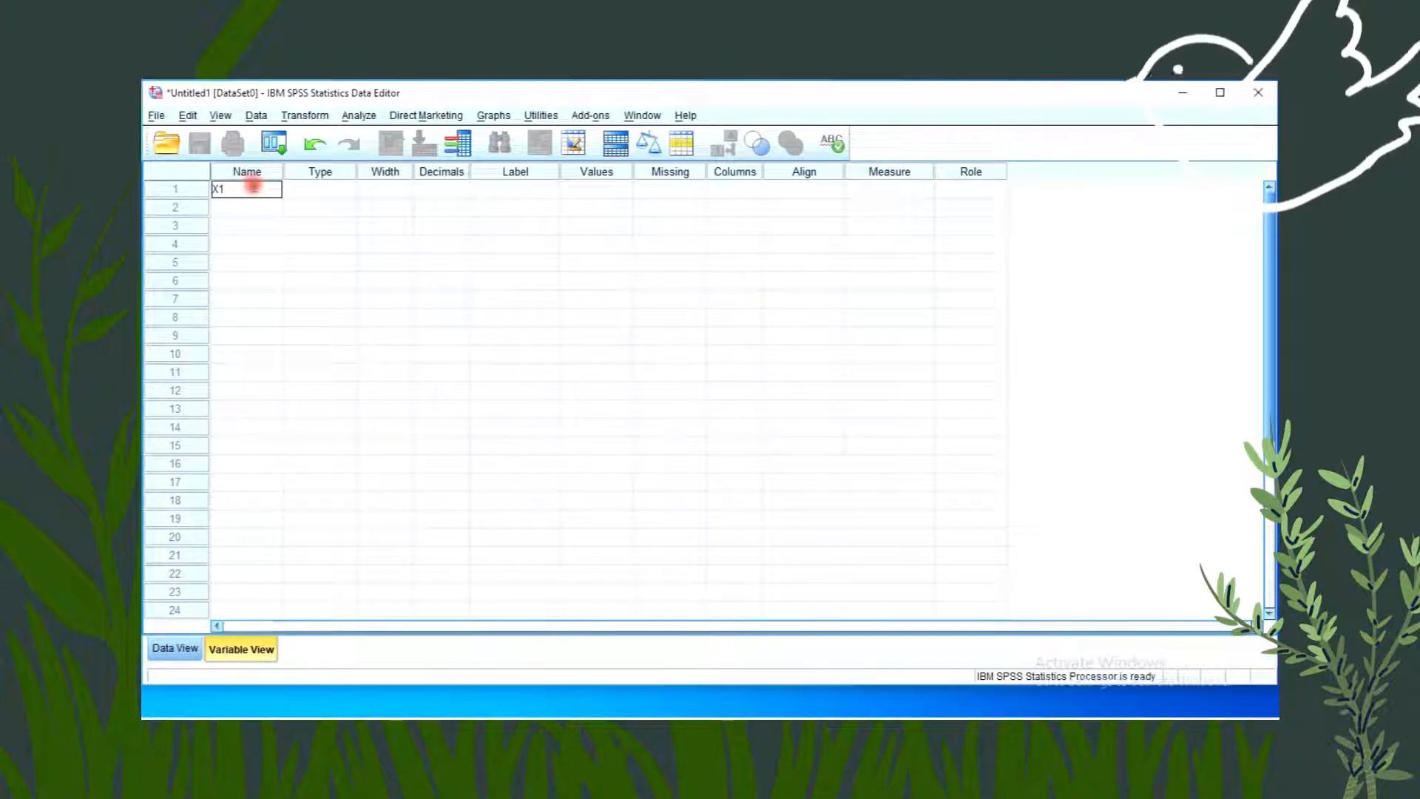
pyautogui.press('Return')
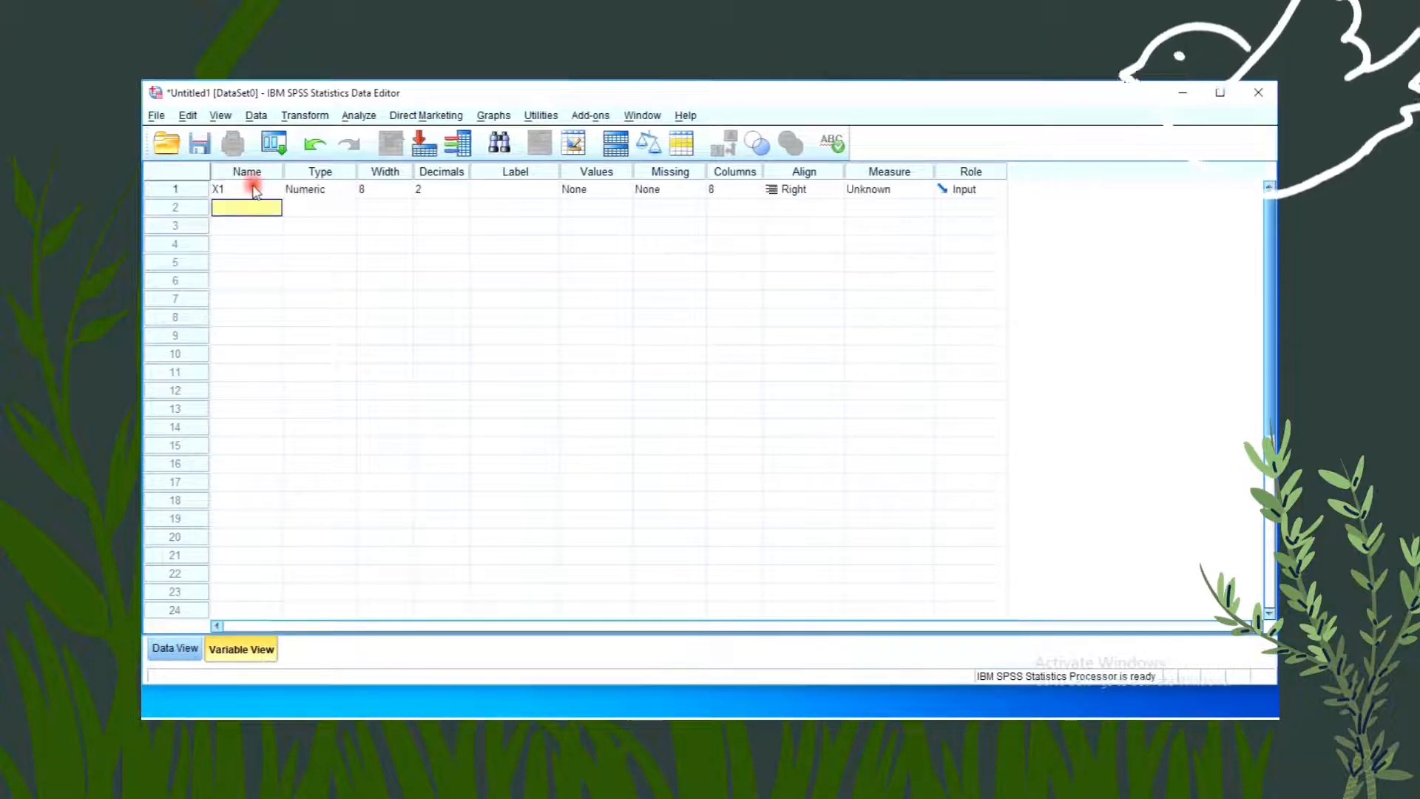
# Step: Define the second, third and fourth variables with the names X2, X3 and X4
pyautogui.click(258, 206)
pyautogui.write('X2')
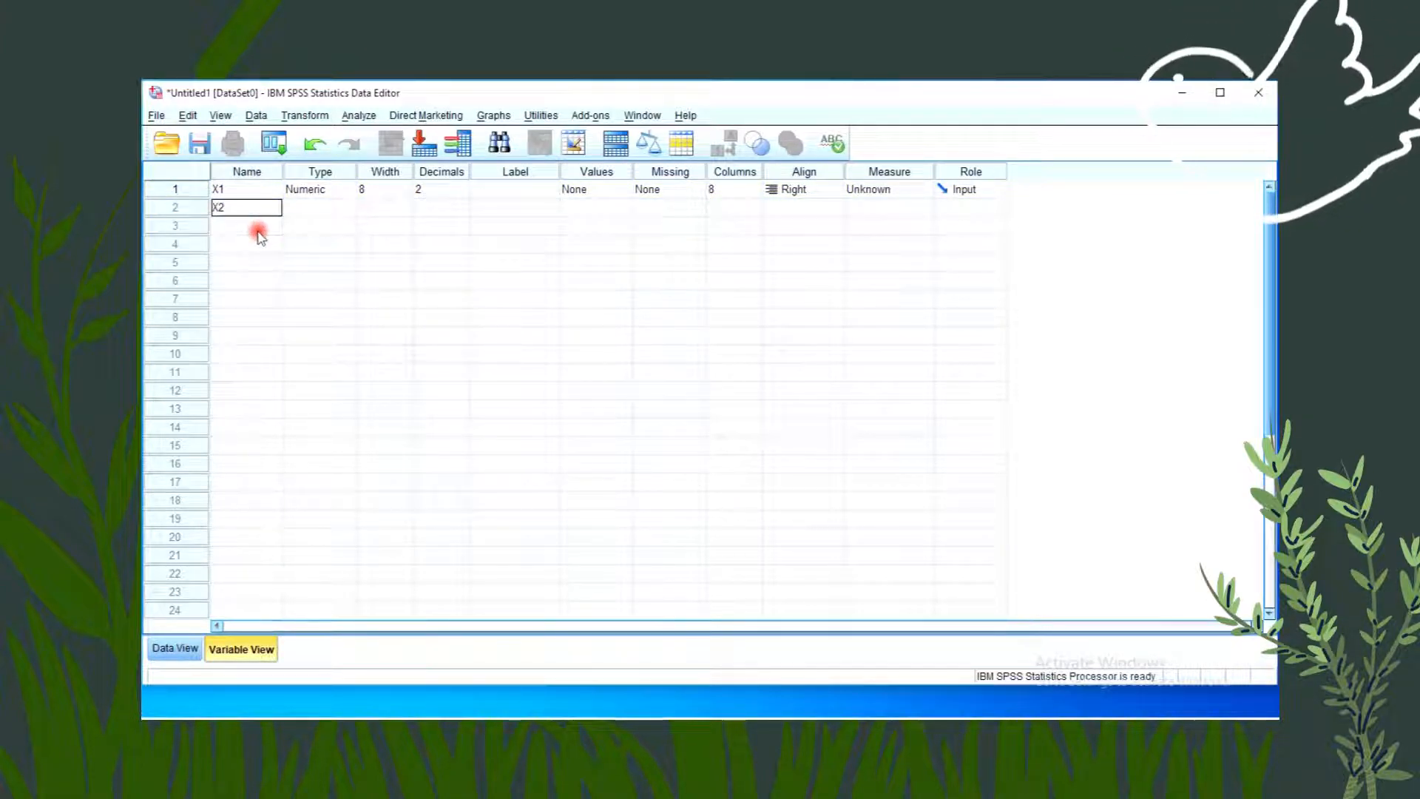
pyautogui.press('Return')
pyautogui.click(258, 229)
pyautogui.write('X3')
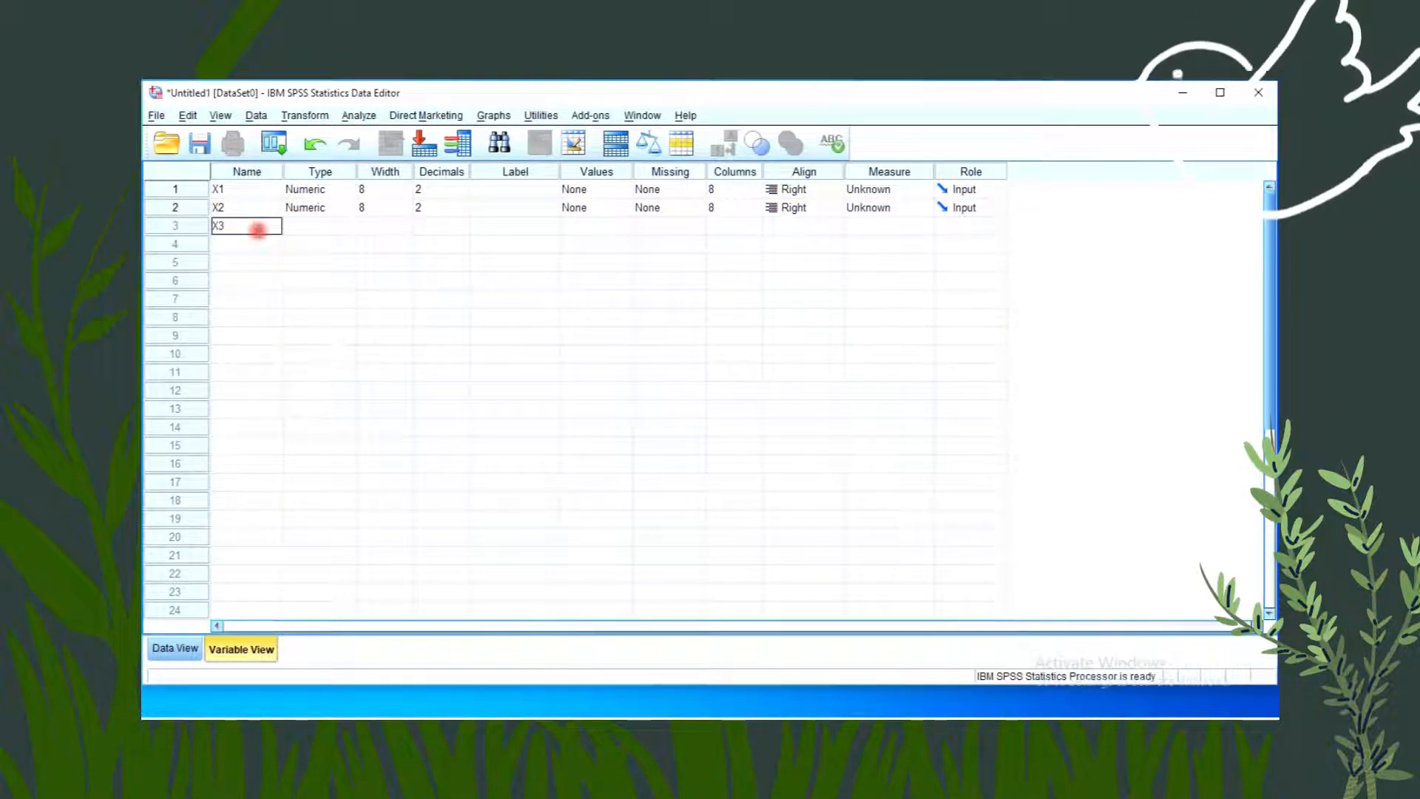
pyautogui.press('Return')
pyautogui.click(260, 244)
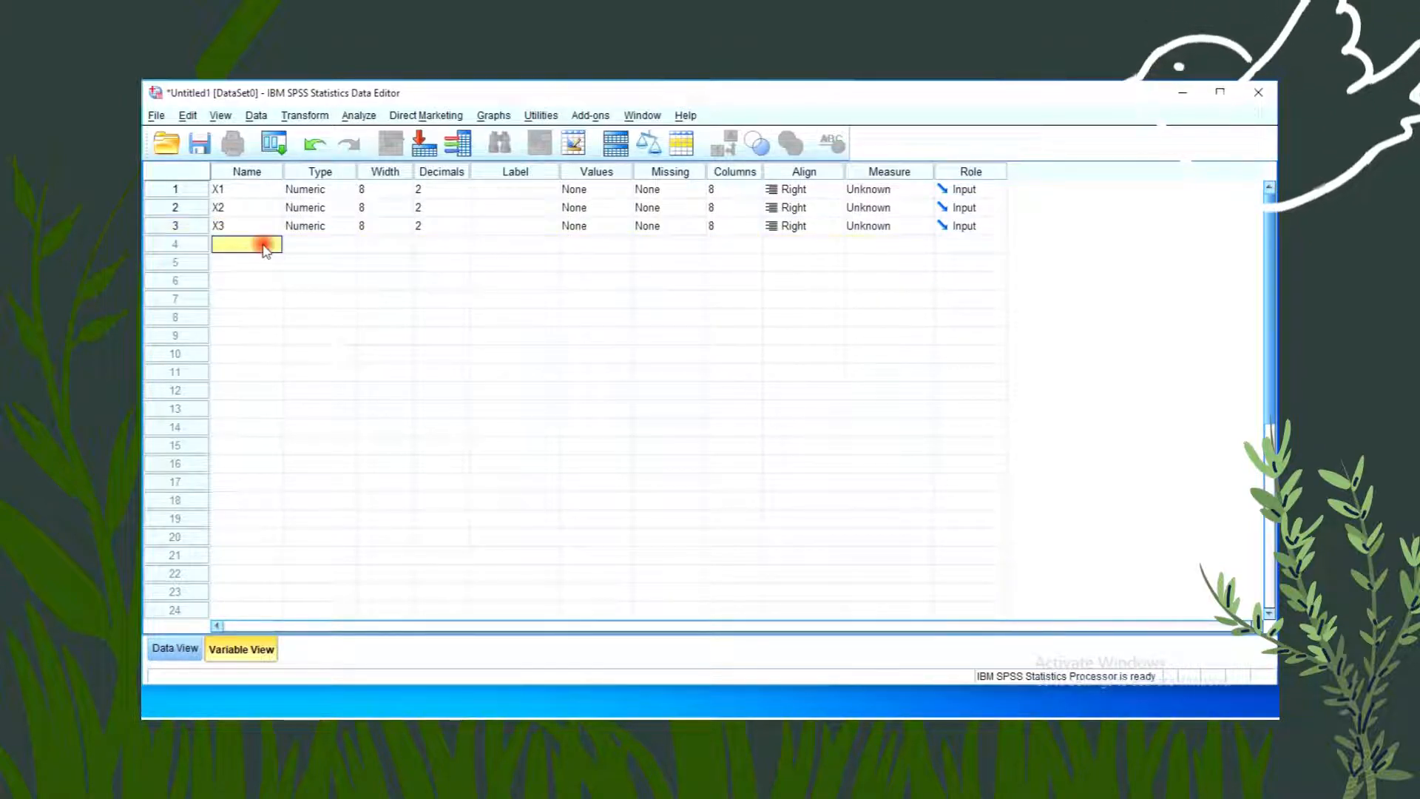
pyautogui.write('X4')
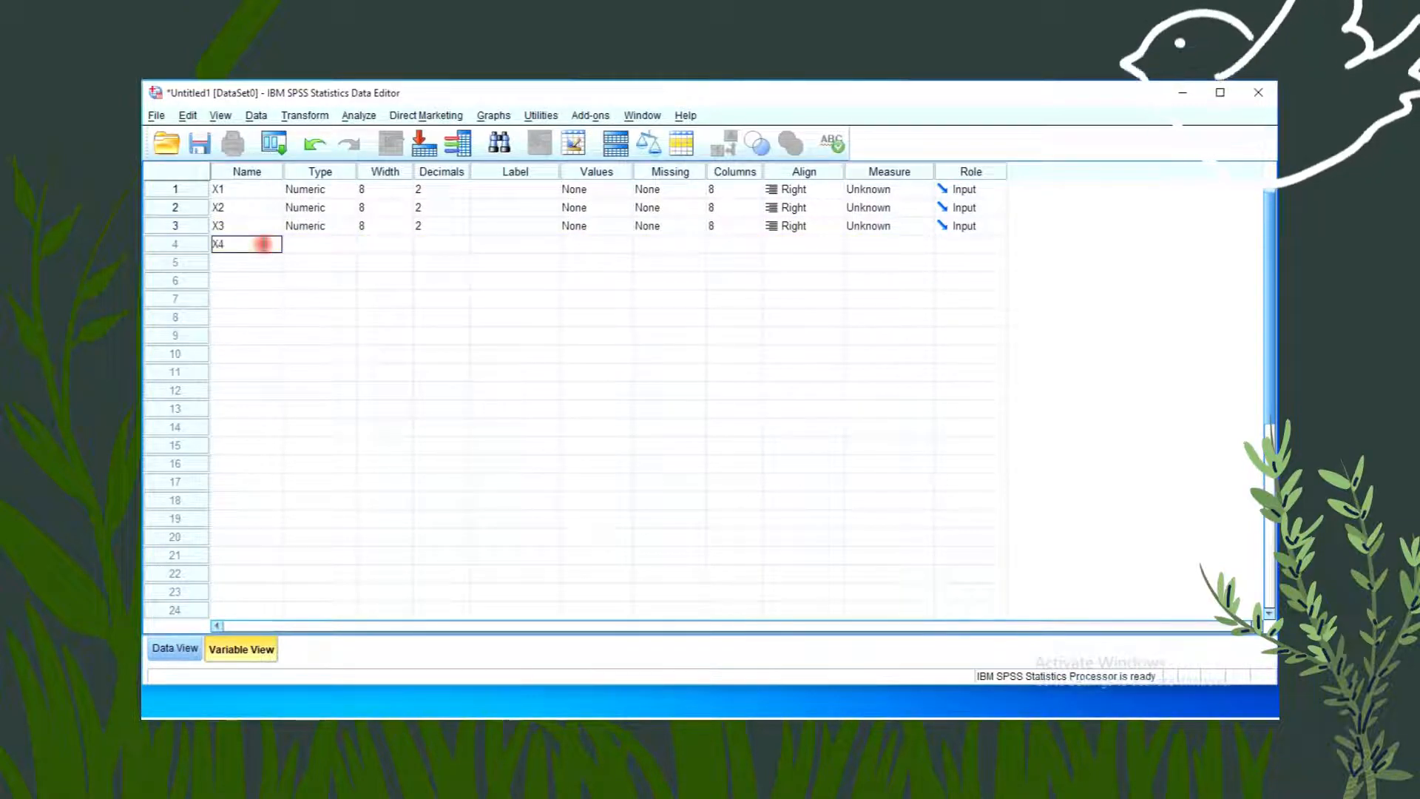
pyautogui.press('Return')
# Step: Define the fifth, sixth and seventh variables with the names X5, X6 and X7
pyautogui.click(264, 262)
pyautogui.write('X5')
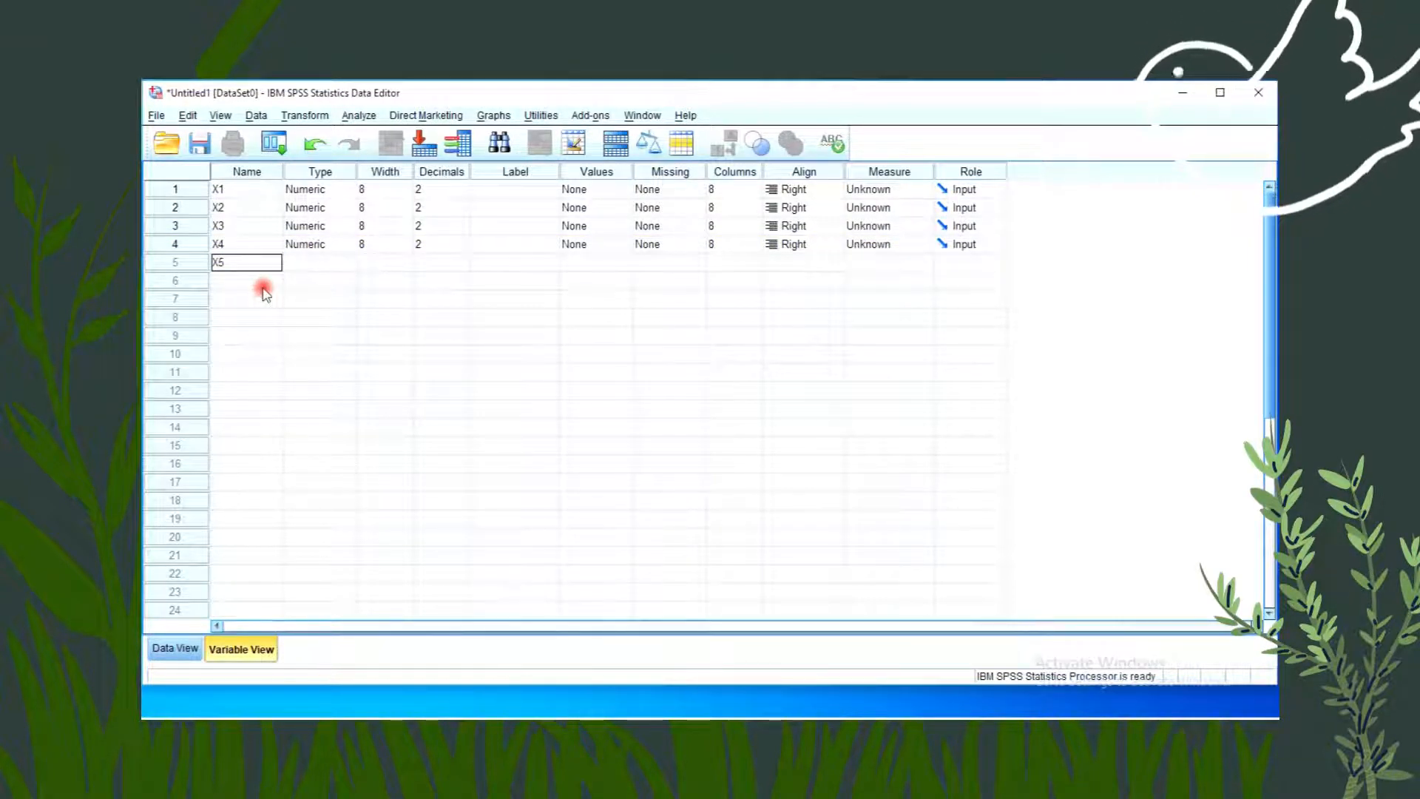
pyautogui.press('Return')
pyautogui.click(263, 284)
pyautogui.write('X5')
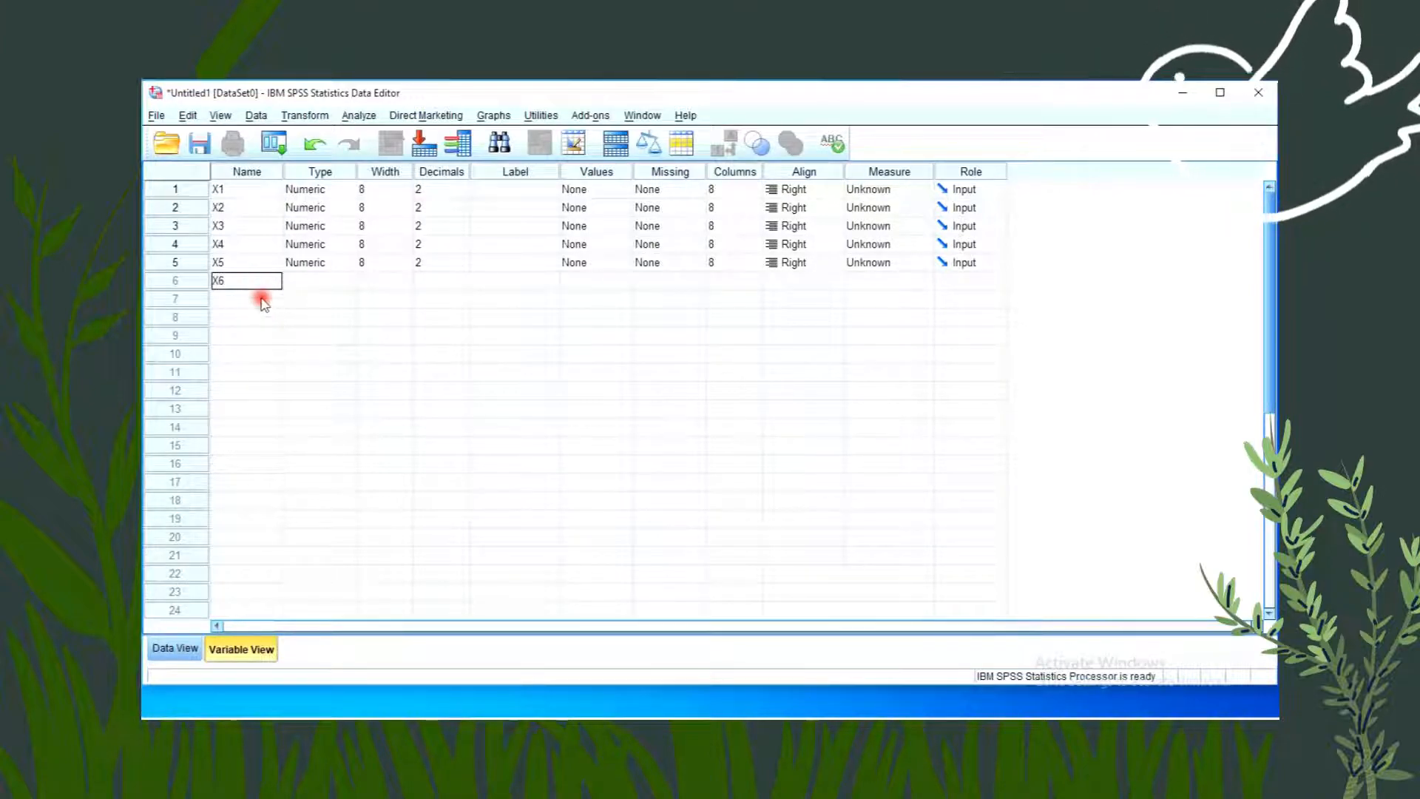
pyautogui.press('Return')
pyautogui.click(263, 300)
pyautogui.write('X')
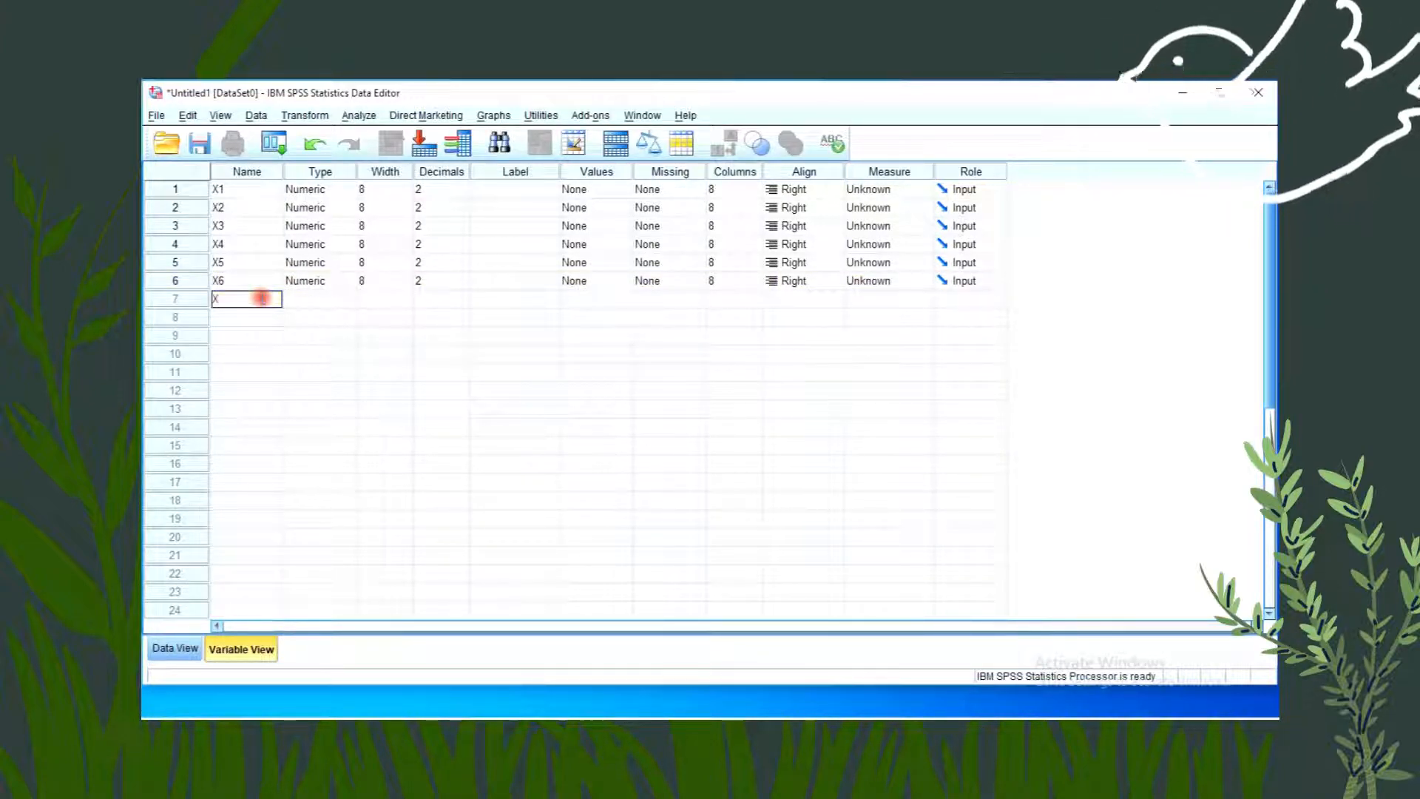
pyautogui.write('7')
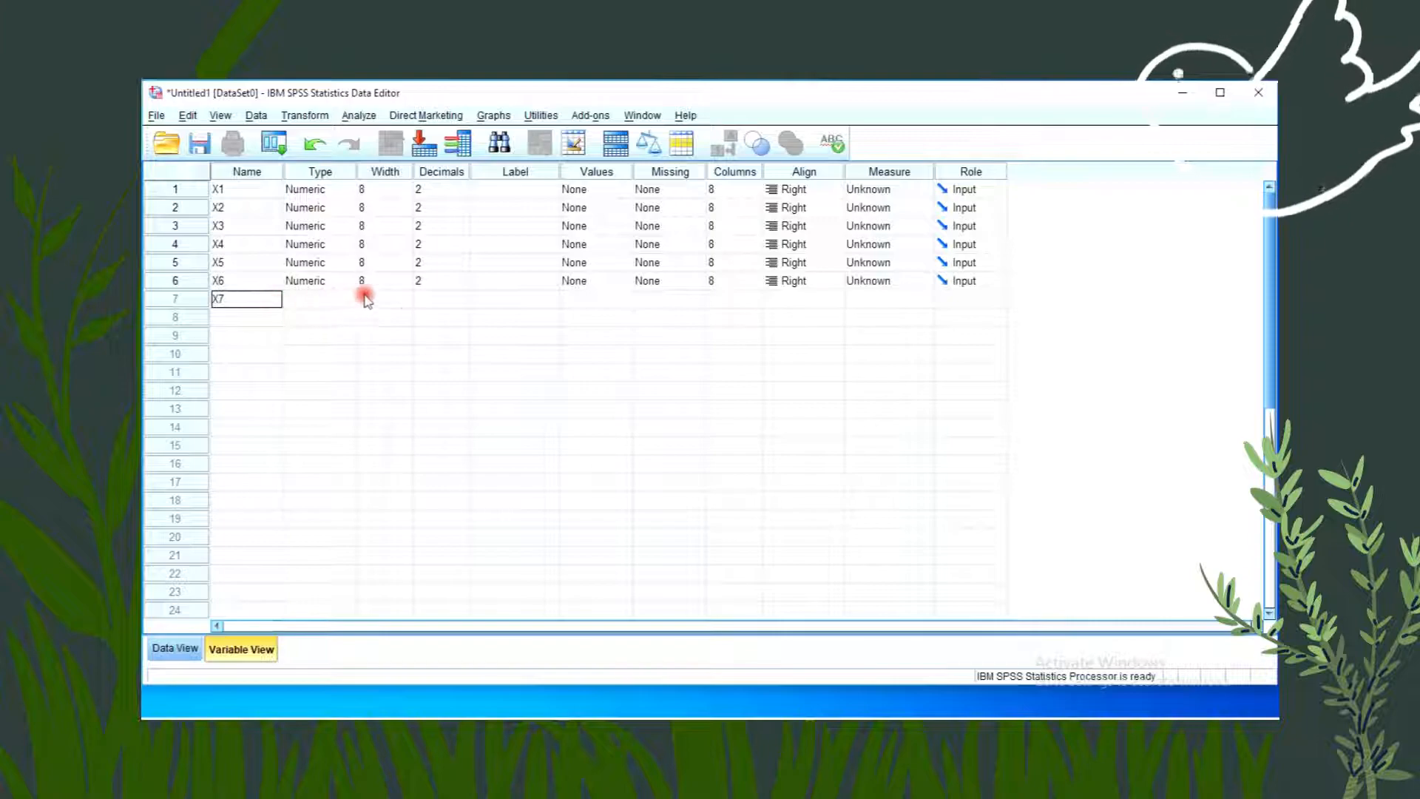
# Step: Set the number of decimals to 0 for variables X7 and X6
pyautogui.click(452, 303)
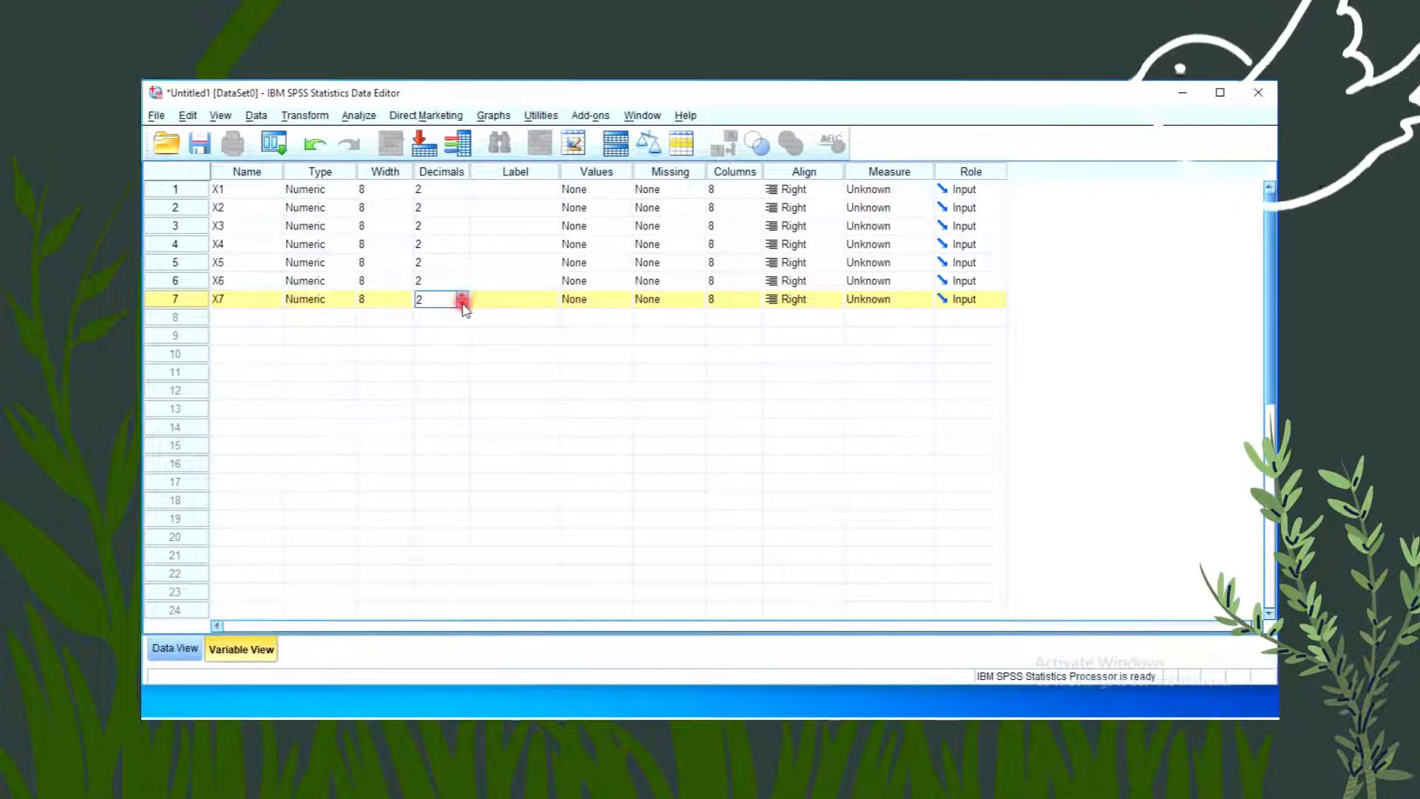
pyautogui.press('Tab')
pyautogui.press('Tab')
pyautogui.press('Tab')
pyautogui.press('Tab')
pyautogui.press('Tab')
pyautogui.press('Tab')
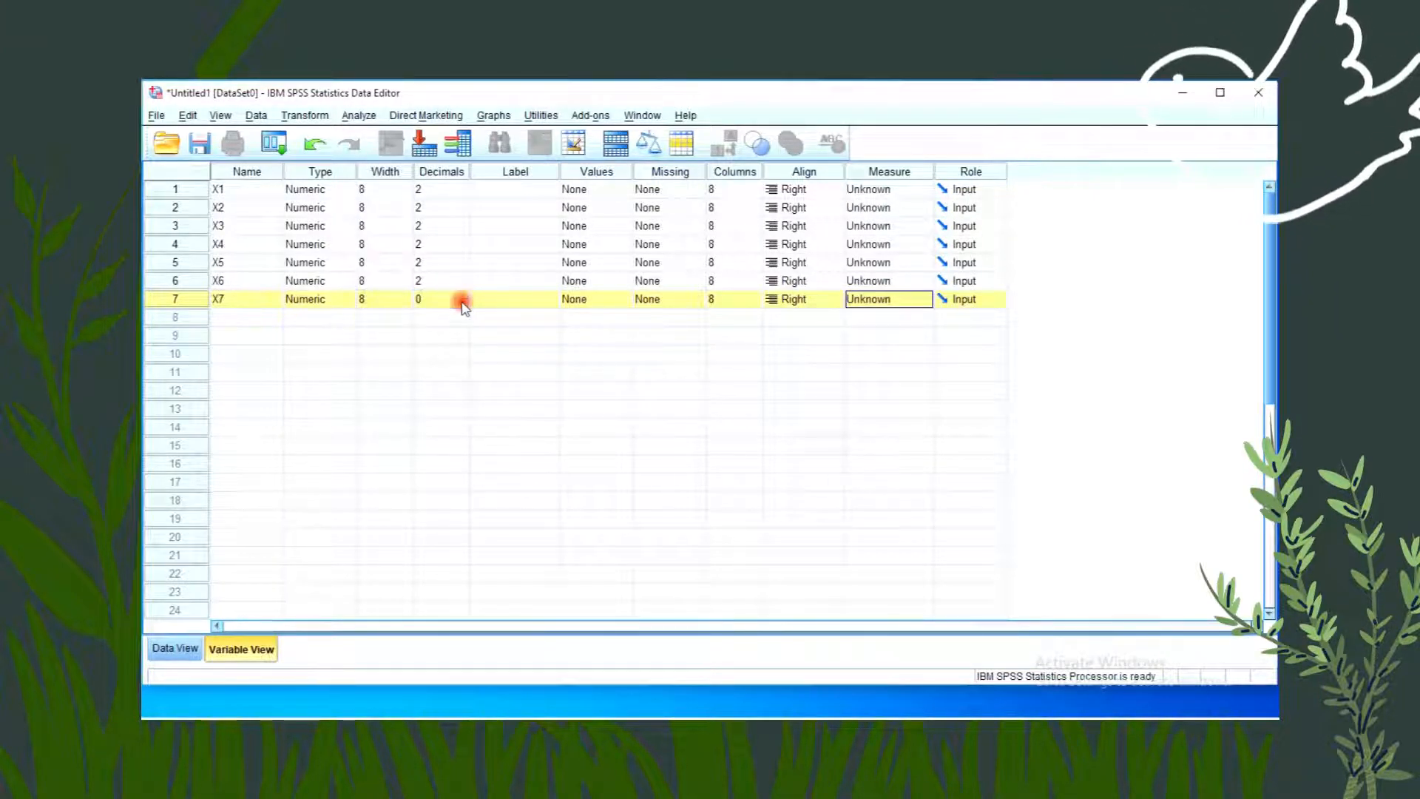
pyautogui.click(463, 302)
pyautogui.click(458, 282)
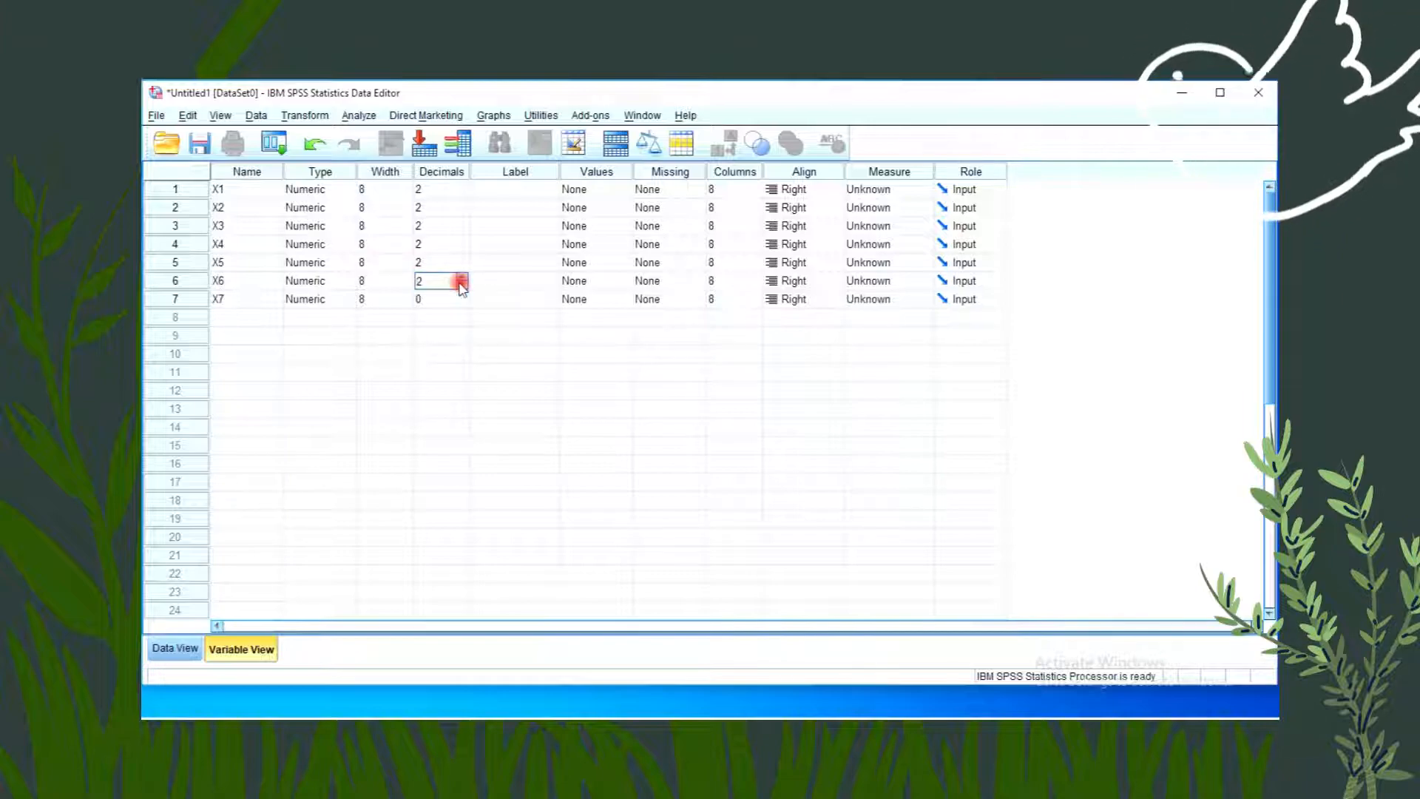
pyautogui.press('Up')
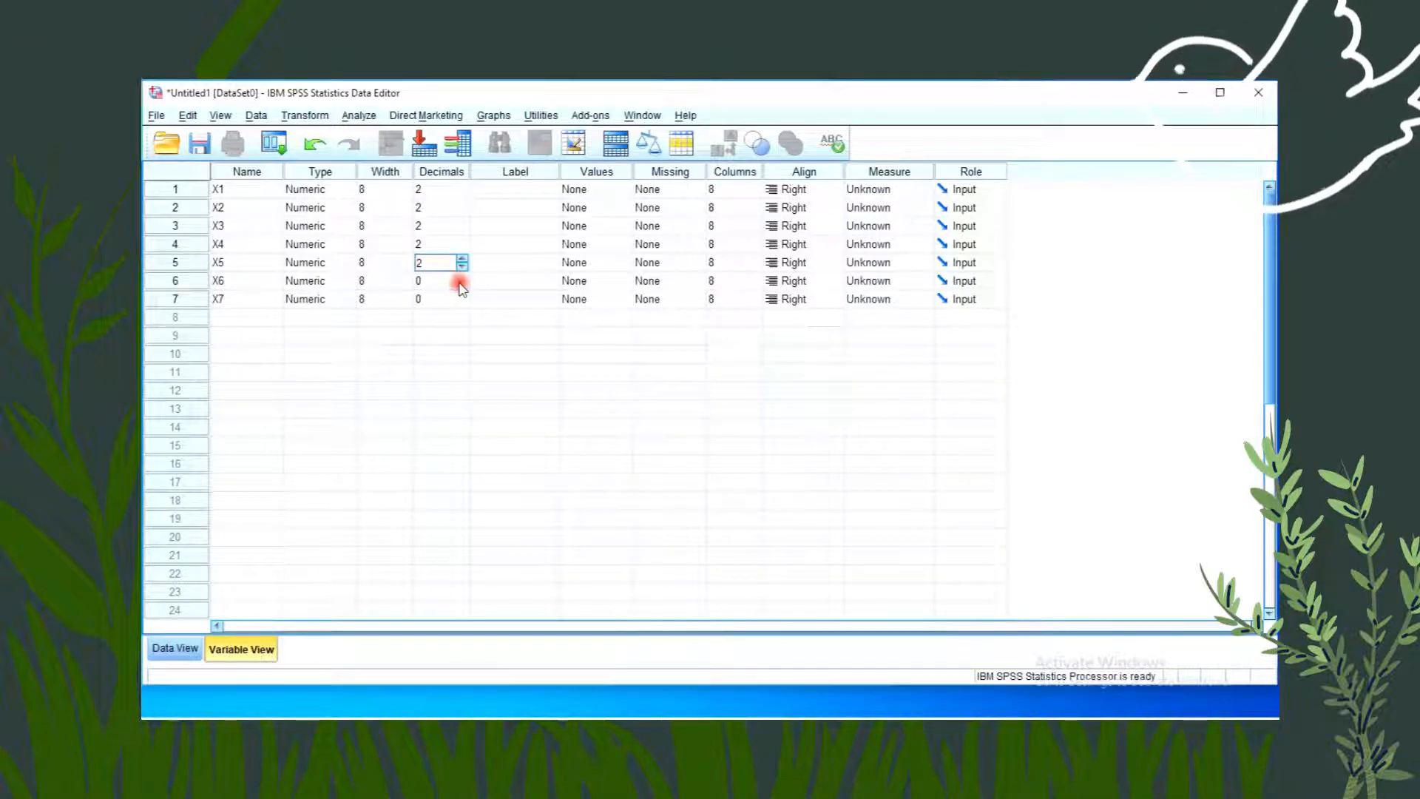
# Step: Set the number of decimals to 0 for variables X5, X4, X3, X2 and X1
pyautogui.click(460, 268)
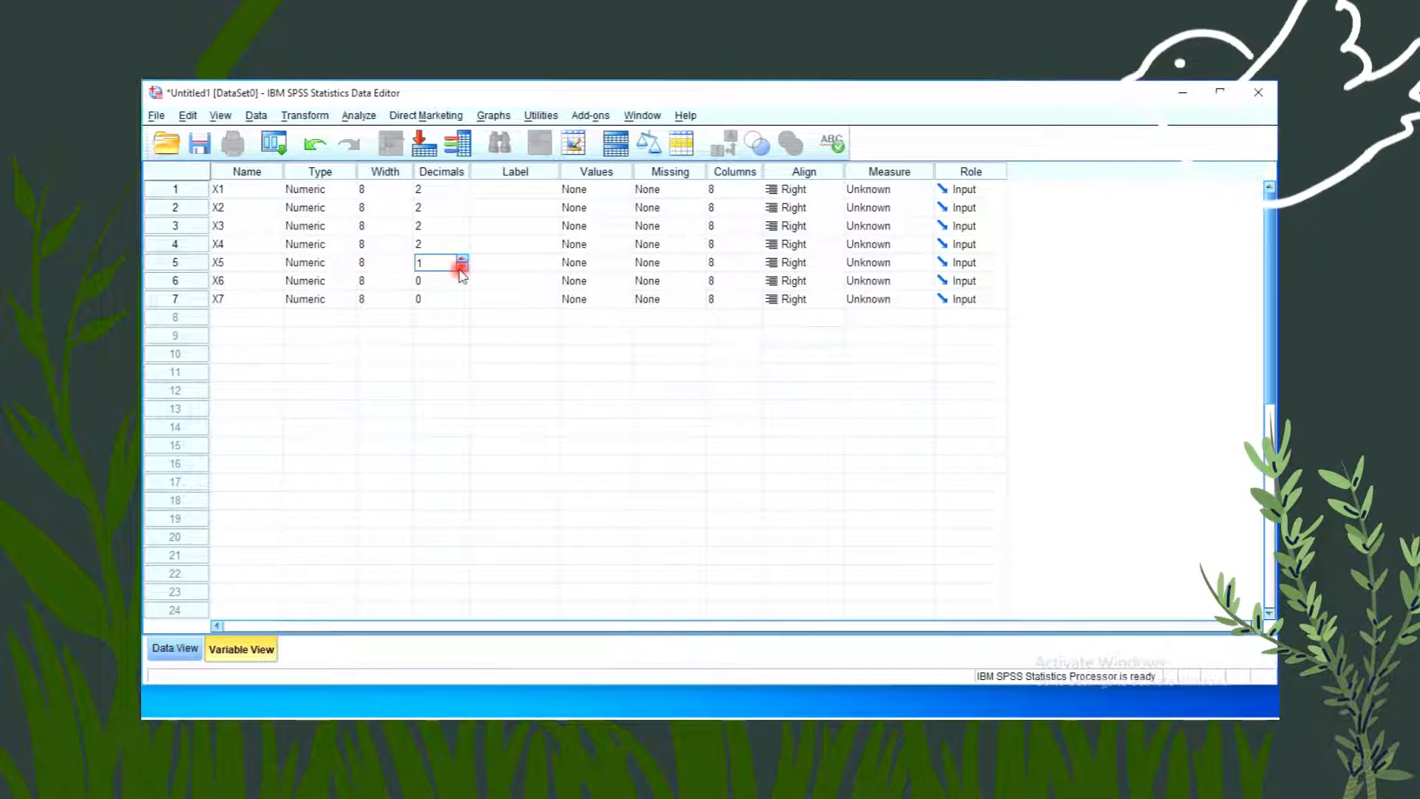
pyautogui.press('Up')
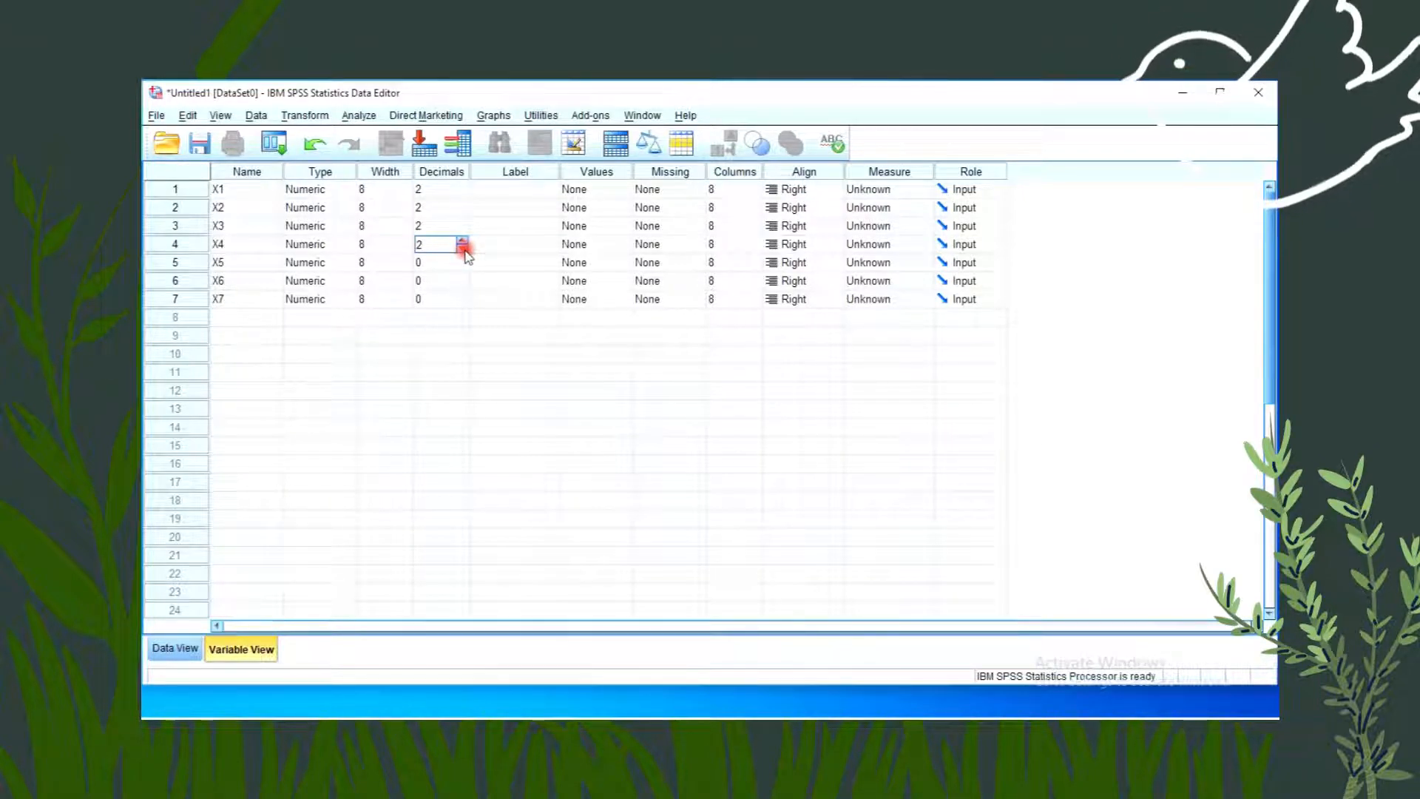
pyautogui.click(462, 250)
pyautogui.press('Up')
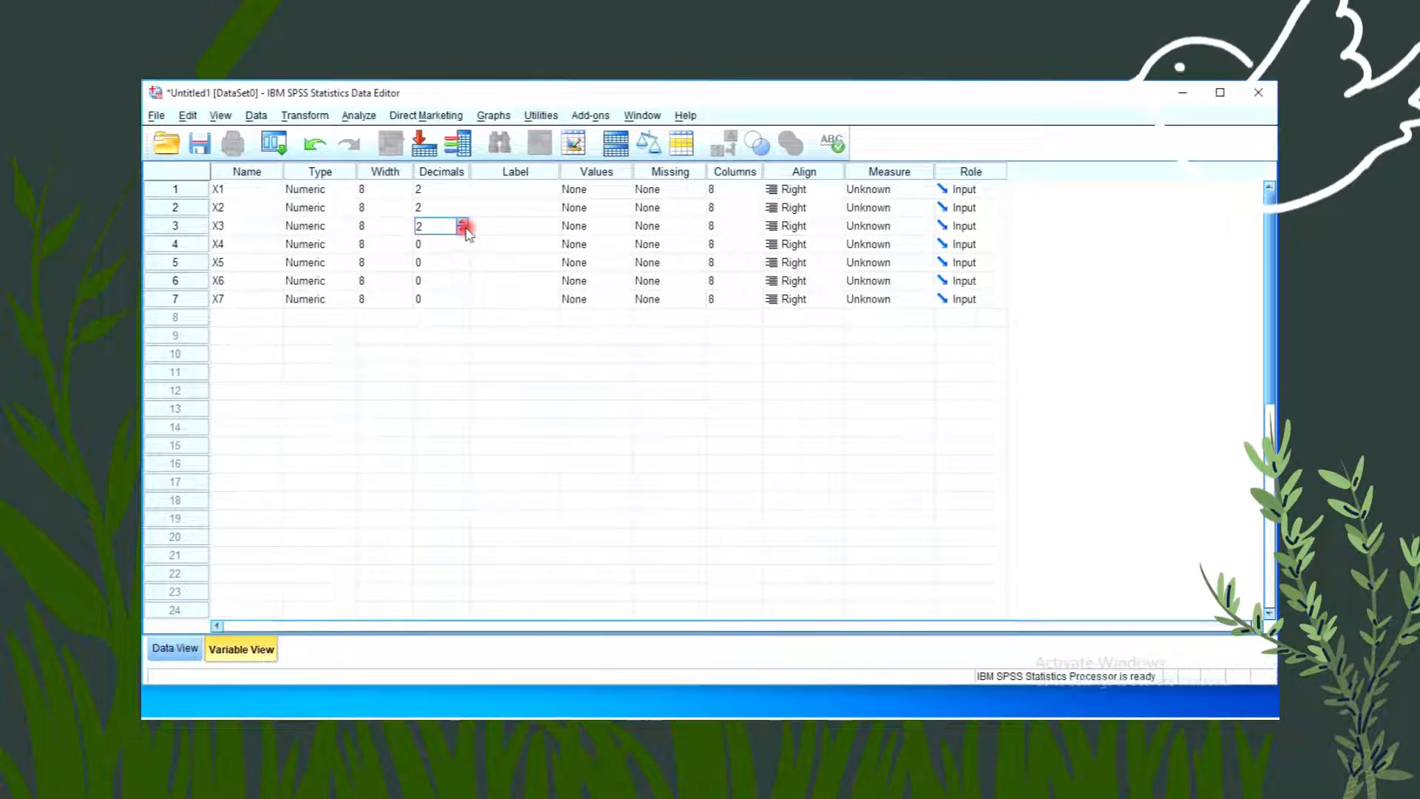
pyautogui.press('Up')
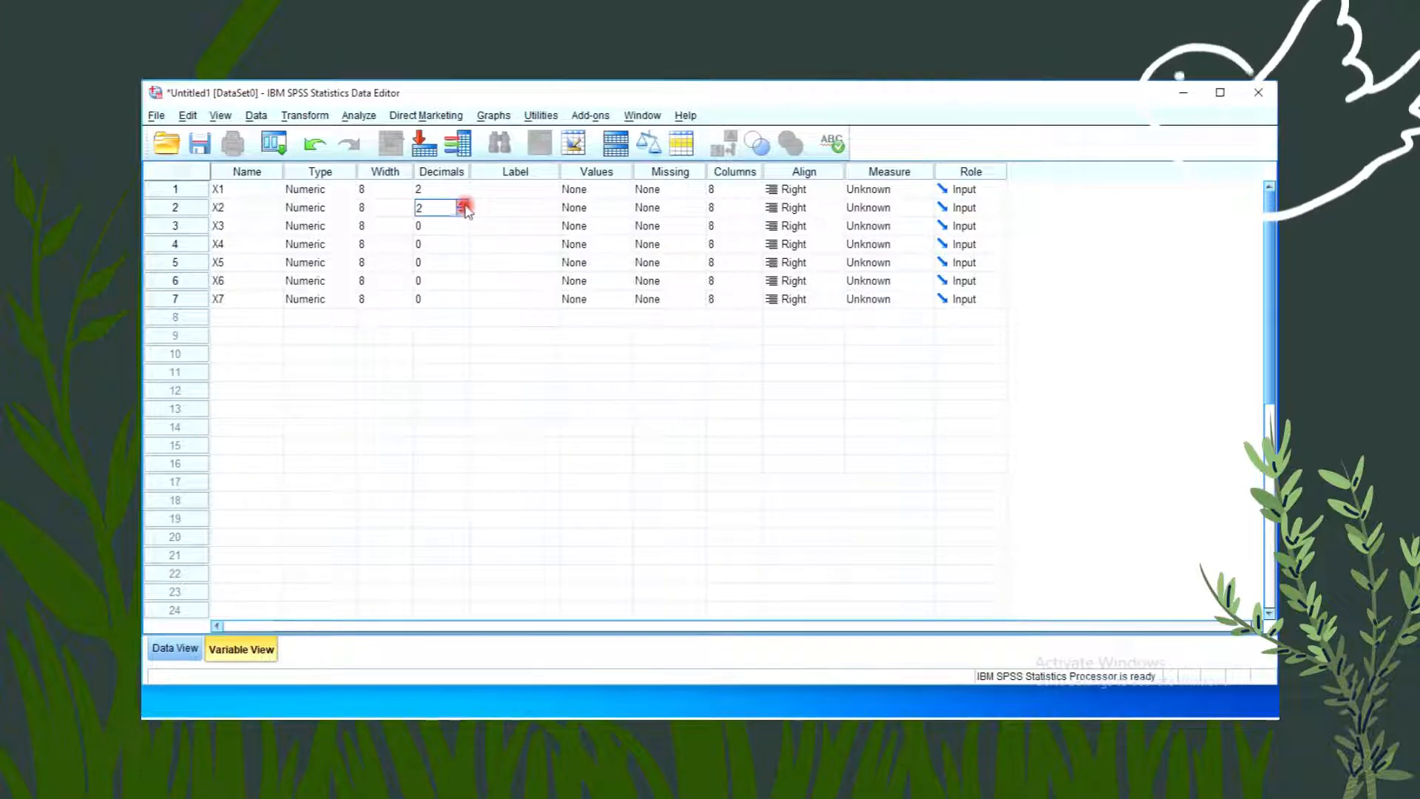
pyautogui.press('Up')
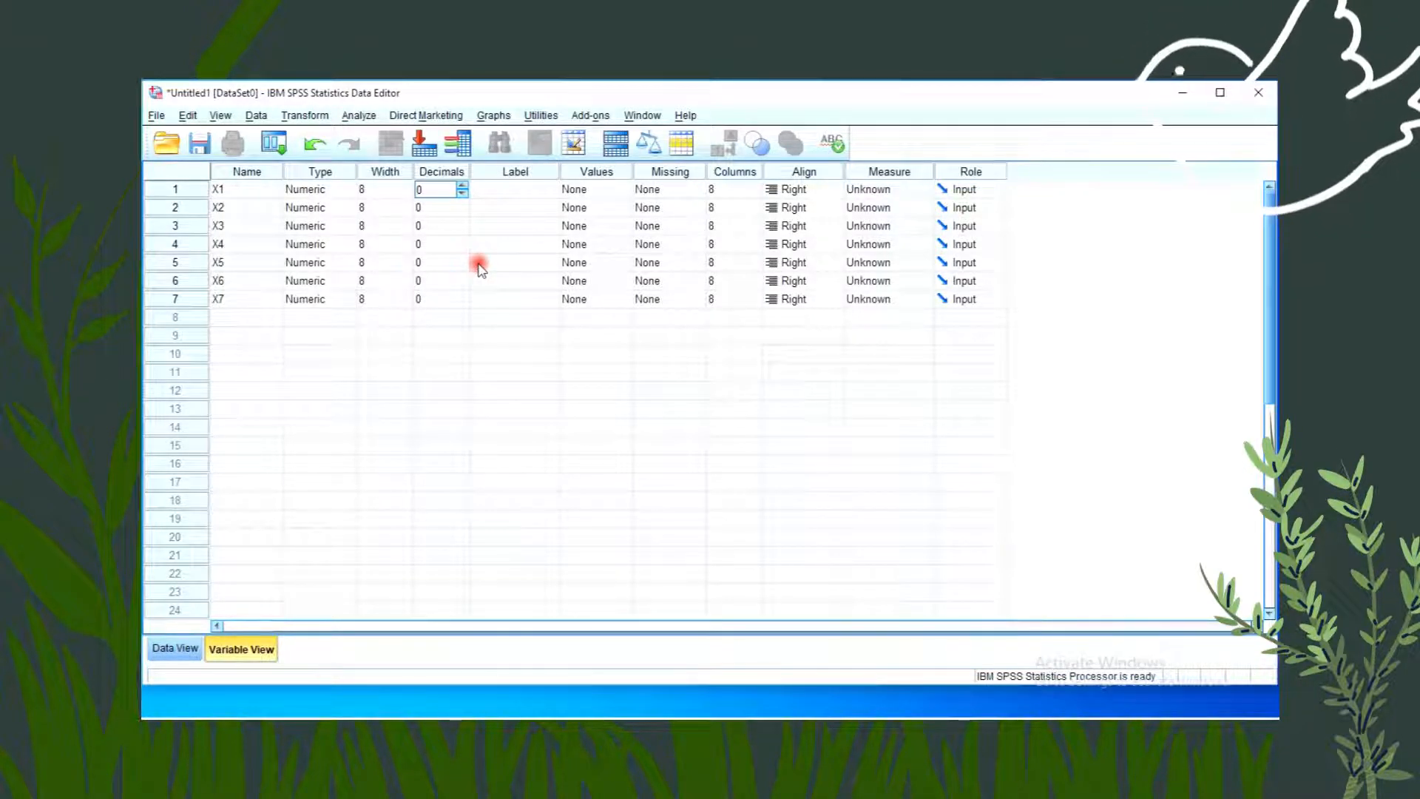
# Step: Return to the data grid, and in the Excel workbook Book1 copy the questionnaire scores and totals in B8:I16
pyautogui.click(163, 651)
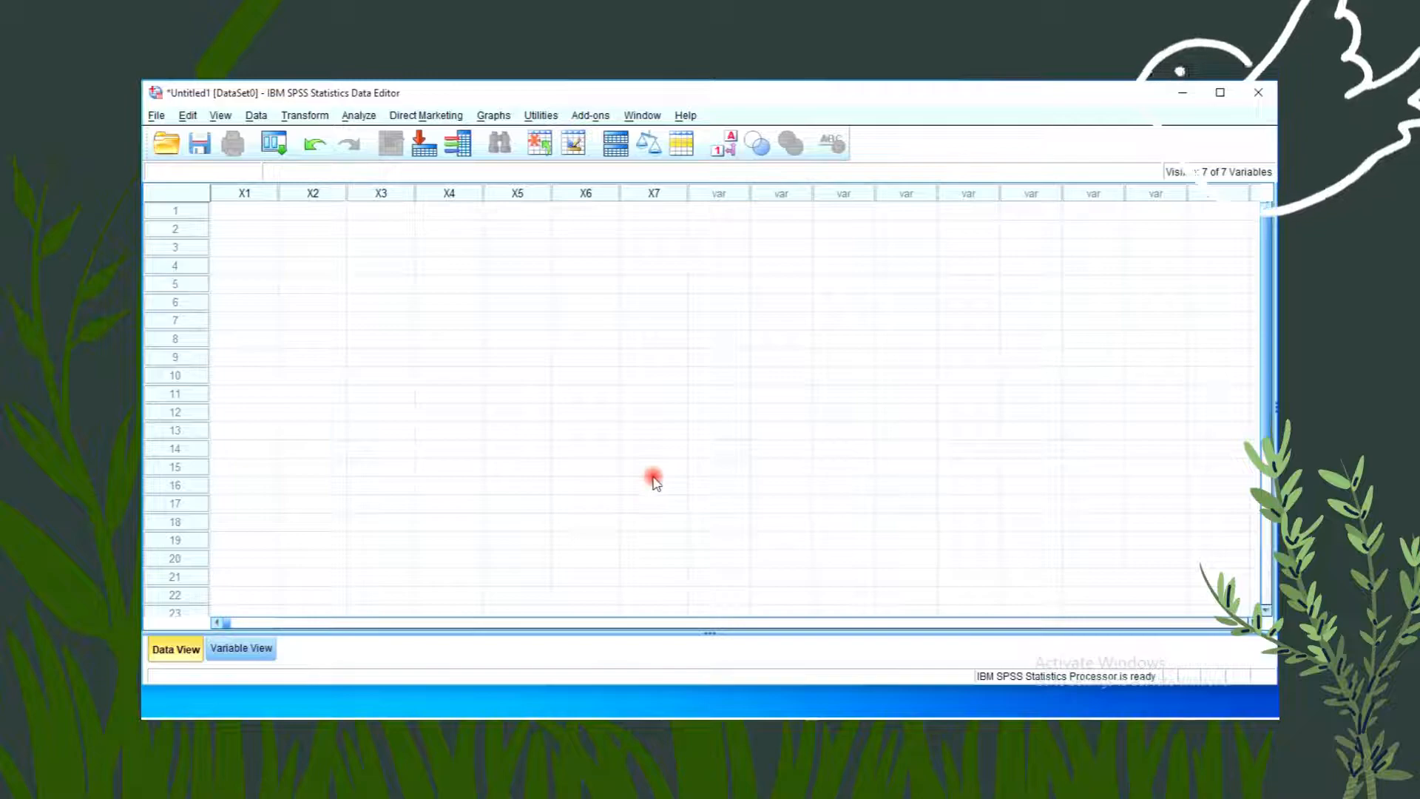
pyautogui.moveTo(769, 704)
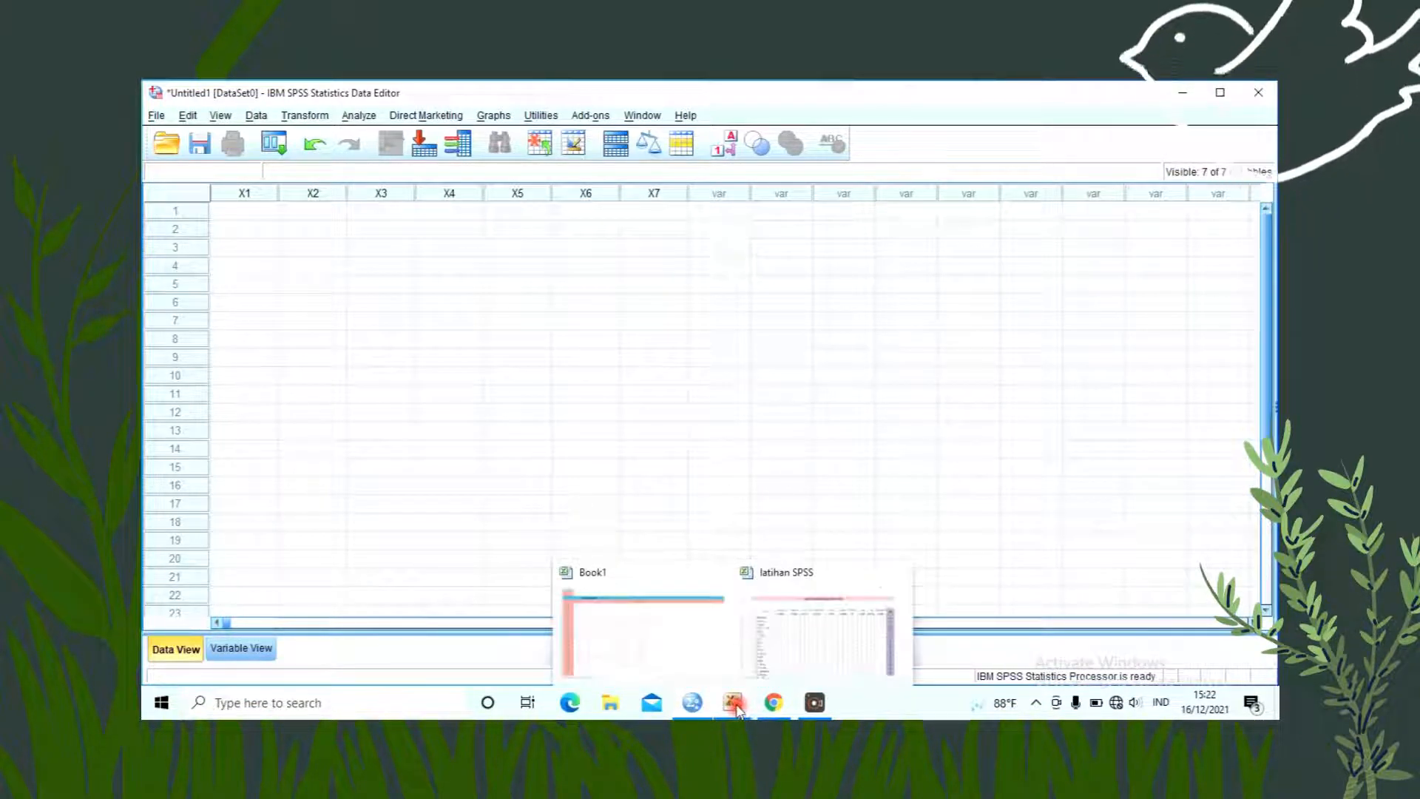
pyautogui.click(663, 649)
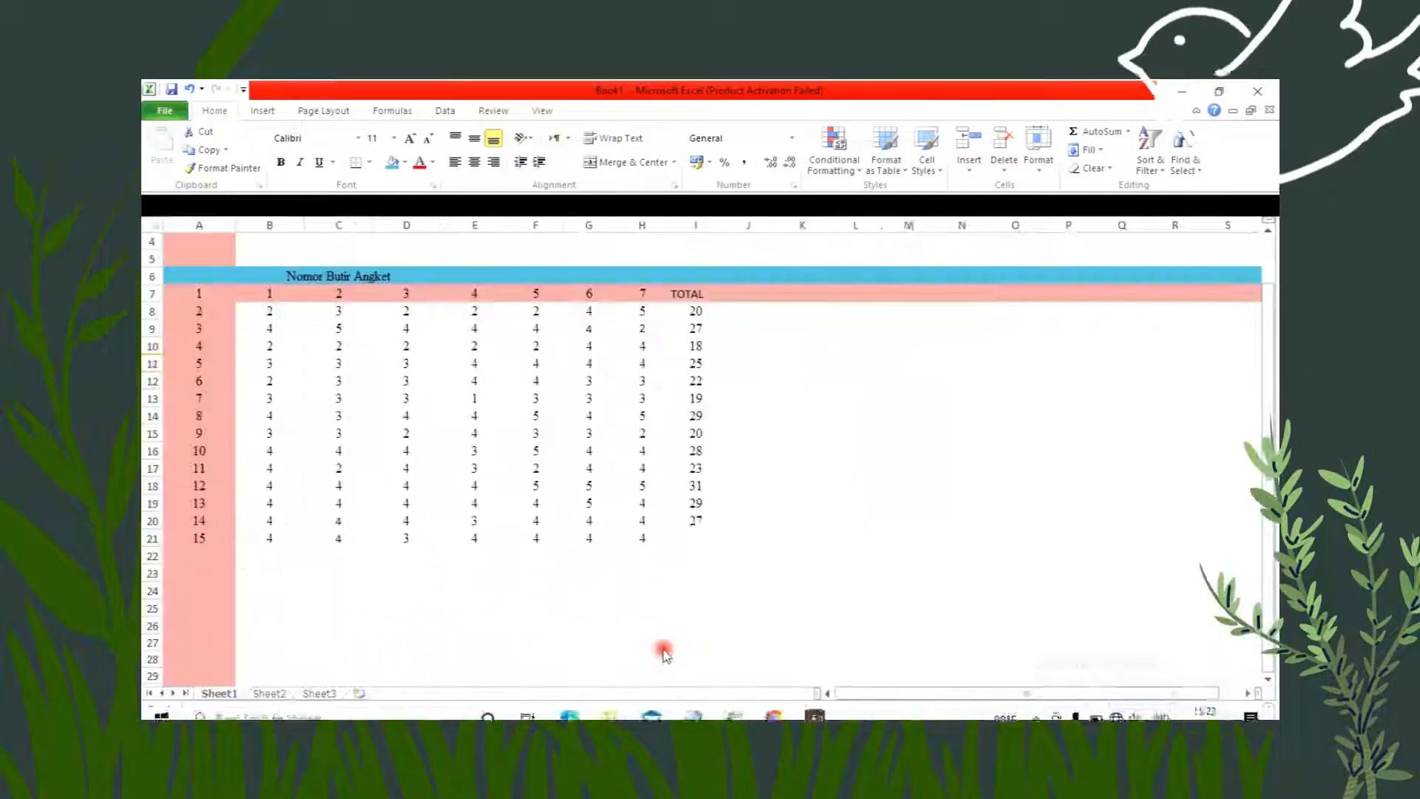
pyautogui.rightClick(269, 310)
pyautogui.click(453, 349)
pyautogui.moveTo(270, 311); pyautogui.dragTo(668, 533)
pyautogui.moveTo(700, 487); pyautogui.dragTo(700, 456)
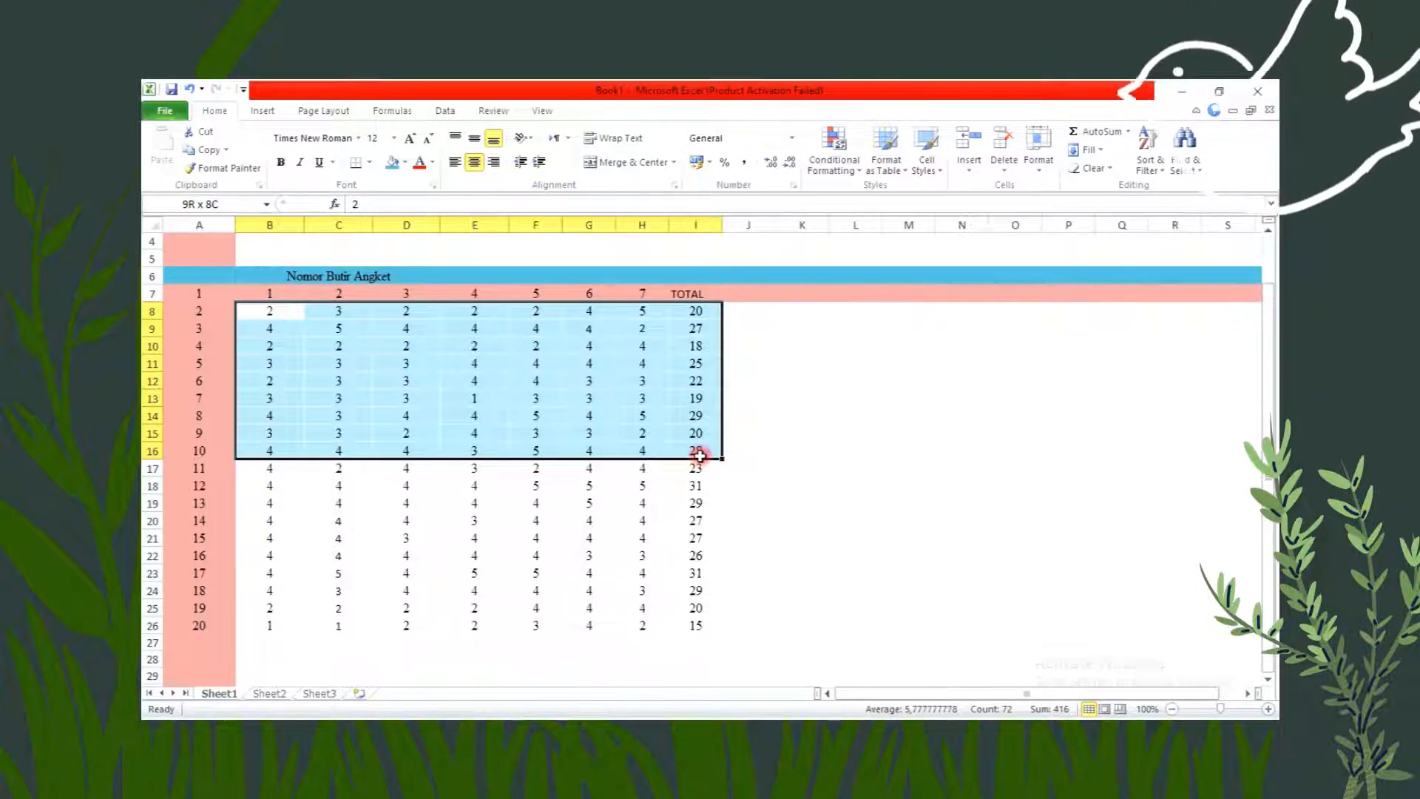
pyautogui.moveTo(700, 456); pyautogui.dragTo(700, 454)
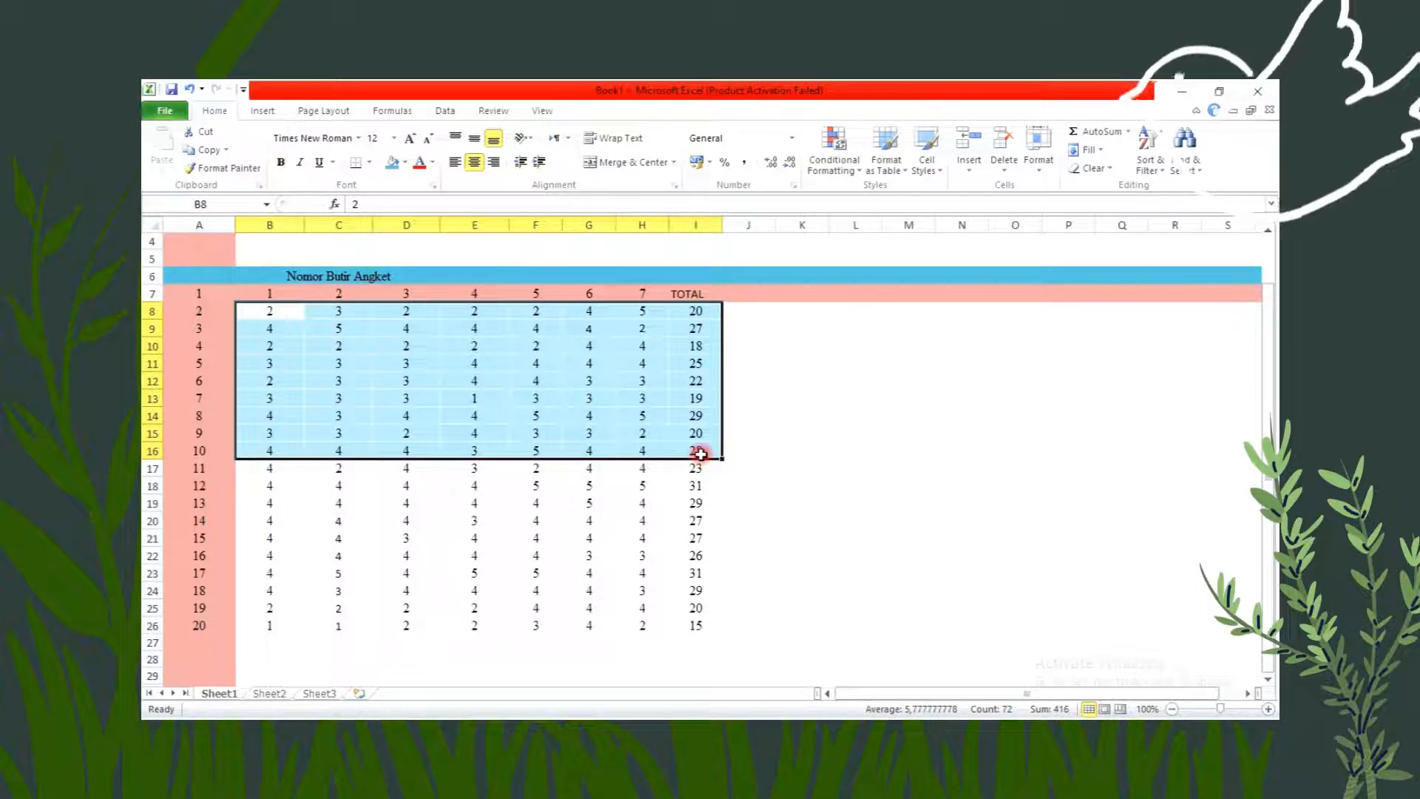
pyautogui.rightClick(700, 454)
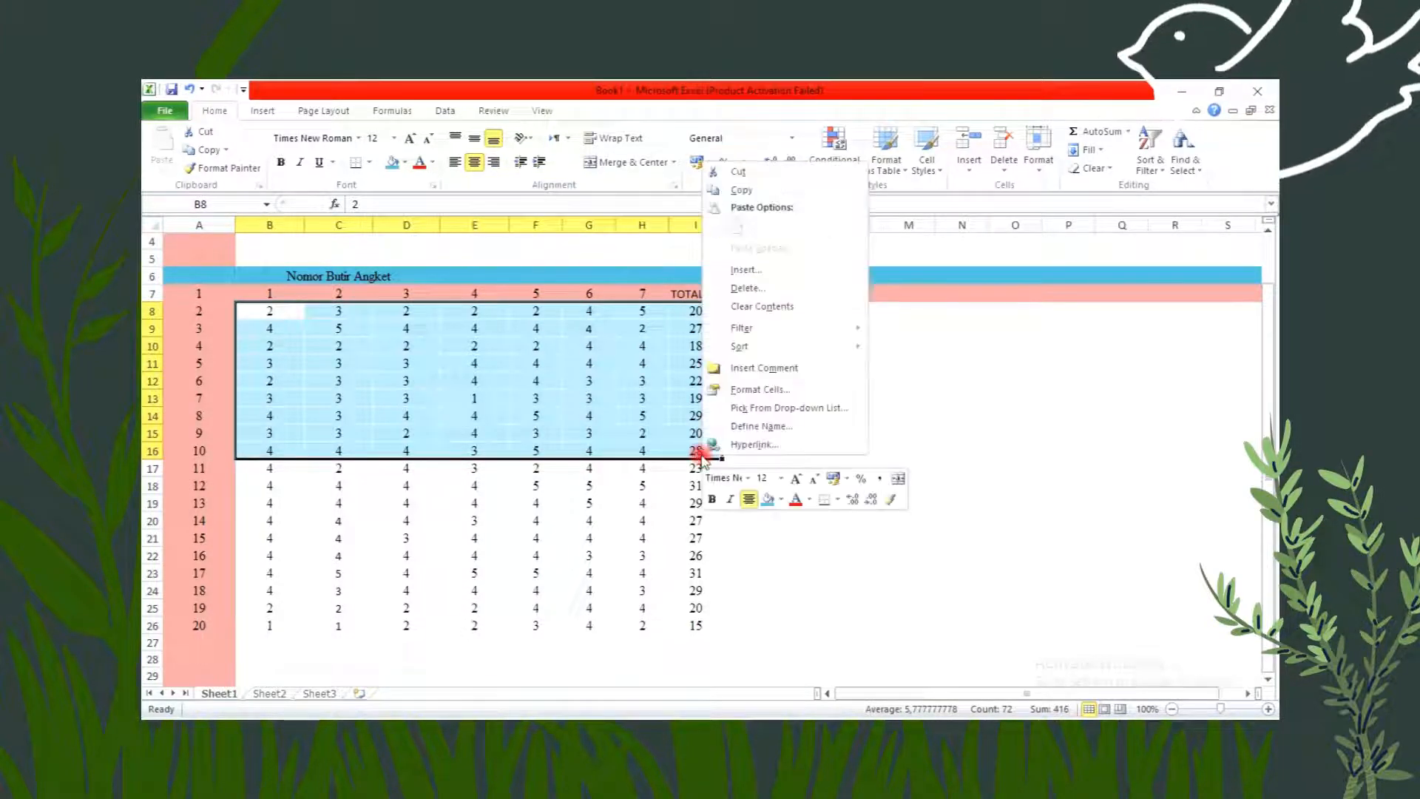
pyautogui.click(764, 191)
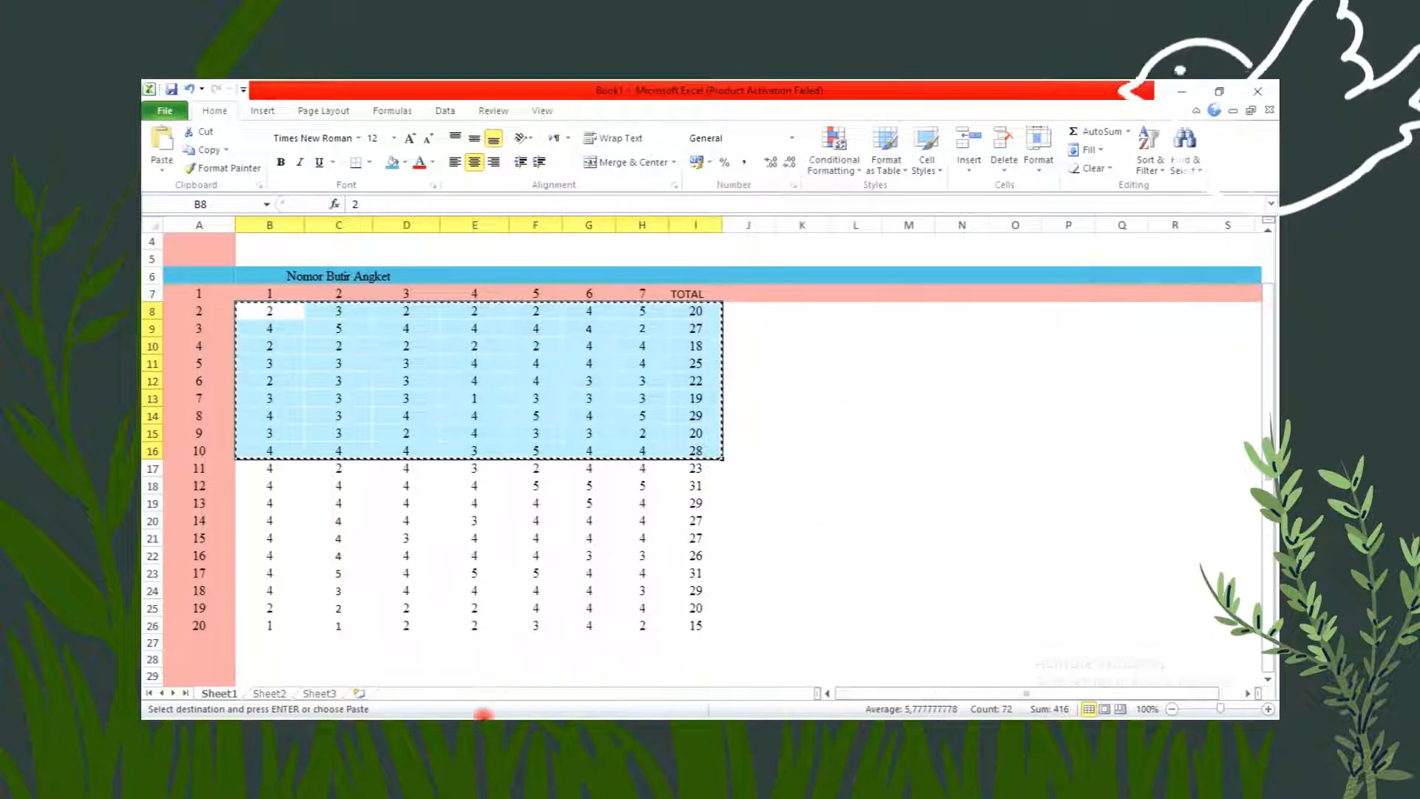
# Step: Switch back to SPSS and paste the copied scores into the data grid, starting at row 1 of X1
pyautogui.moveTo(374, 703)
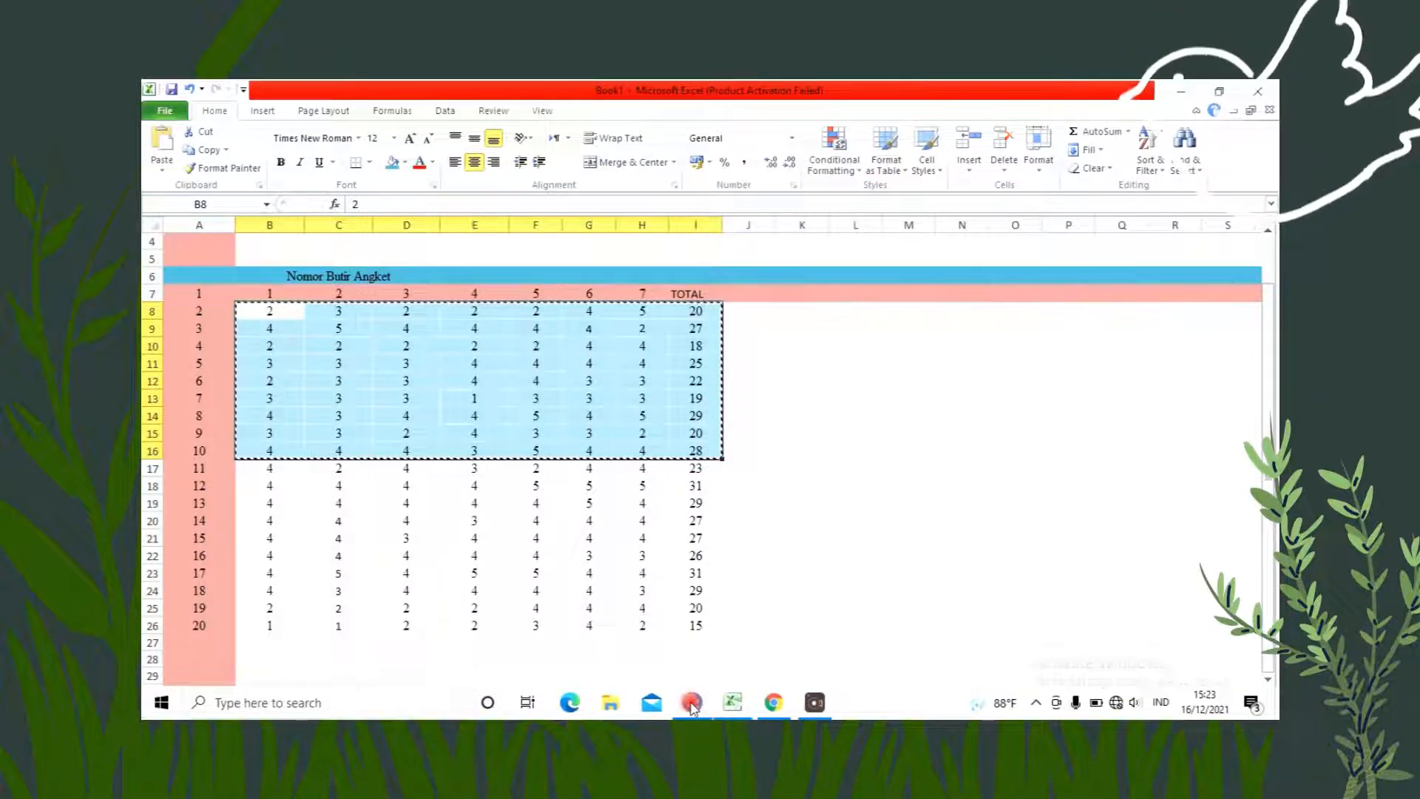
pyautogui.moveTo(690, 704)
pyautogui.click(684, 649)
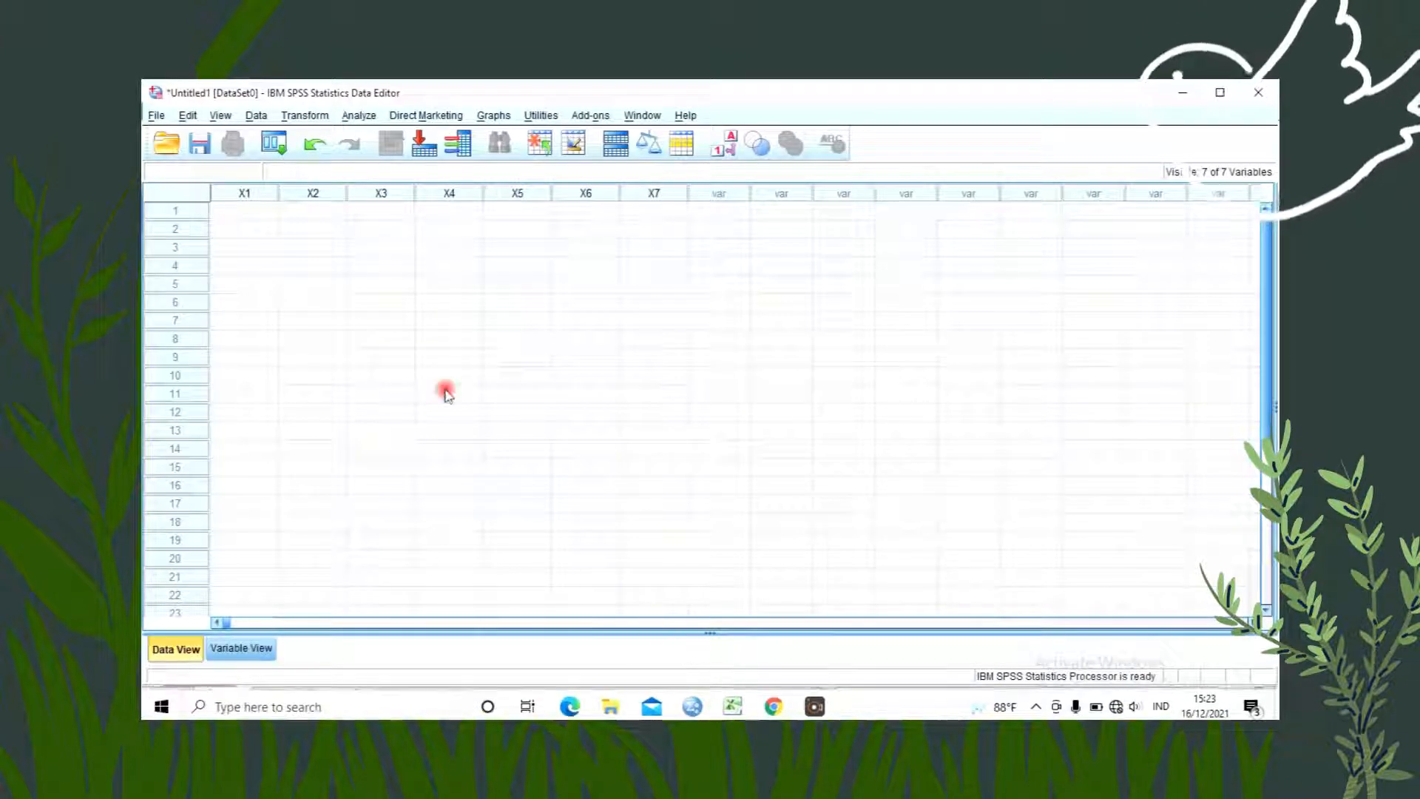
pyautogui.rightClick(274, 213)
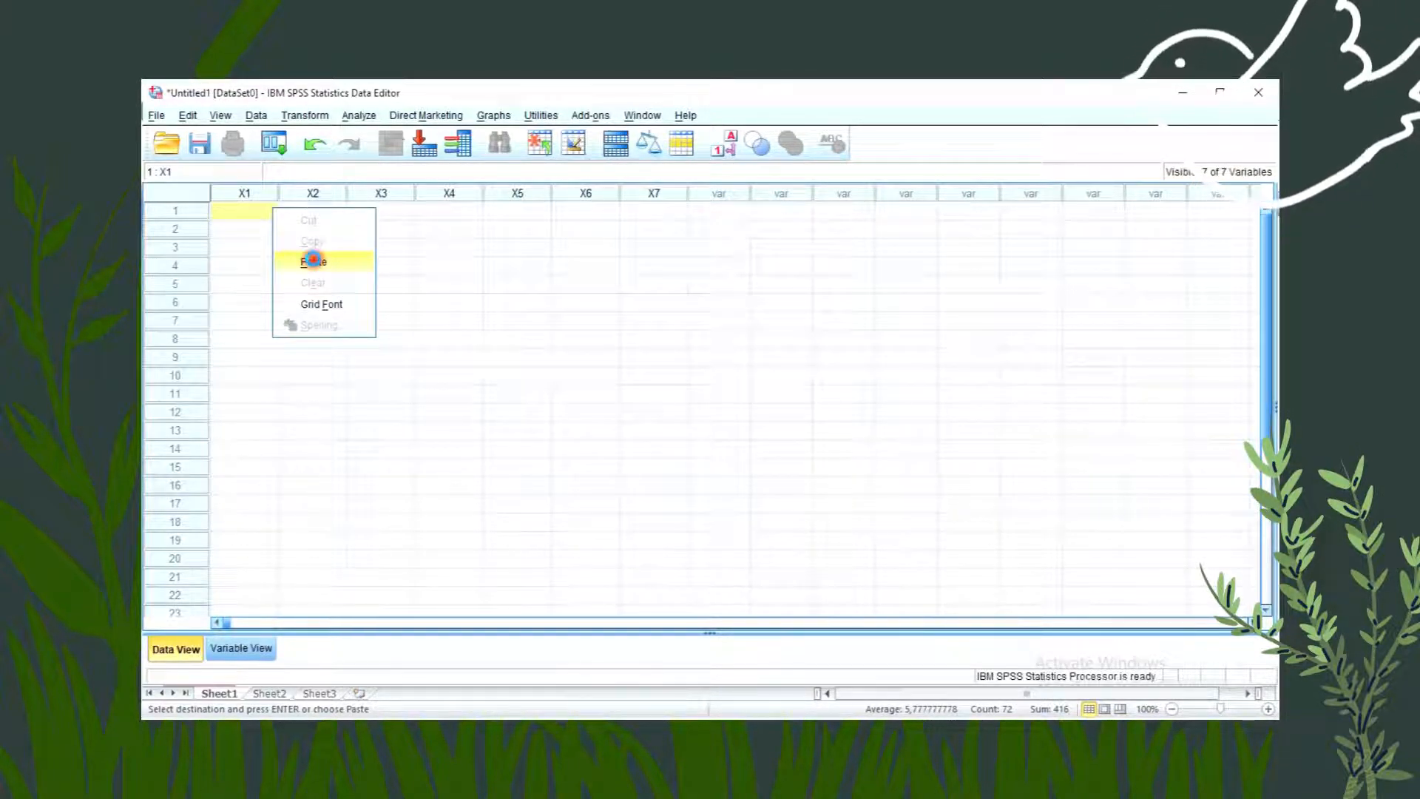
pyautogui.click(313, 261)
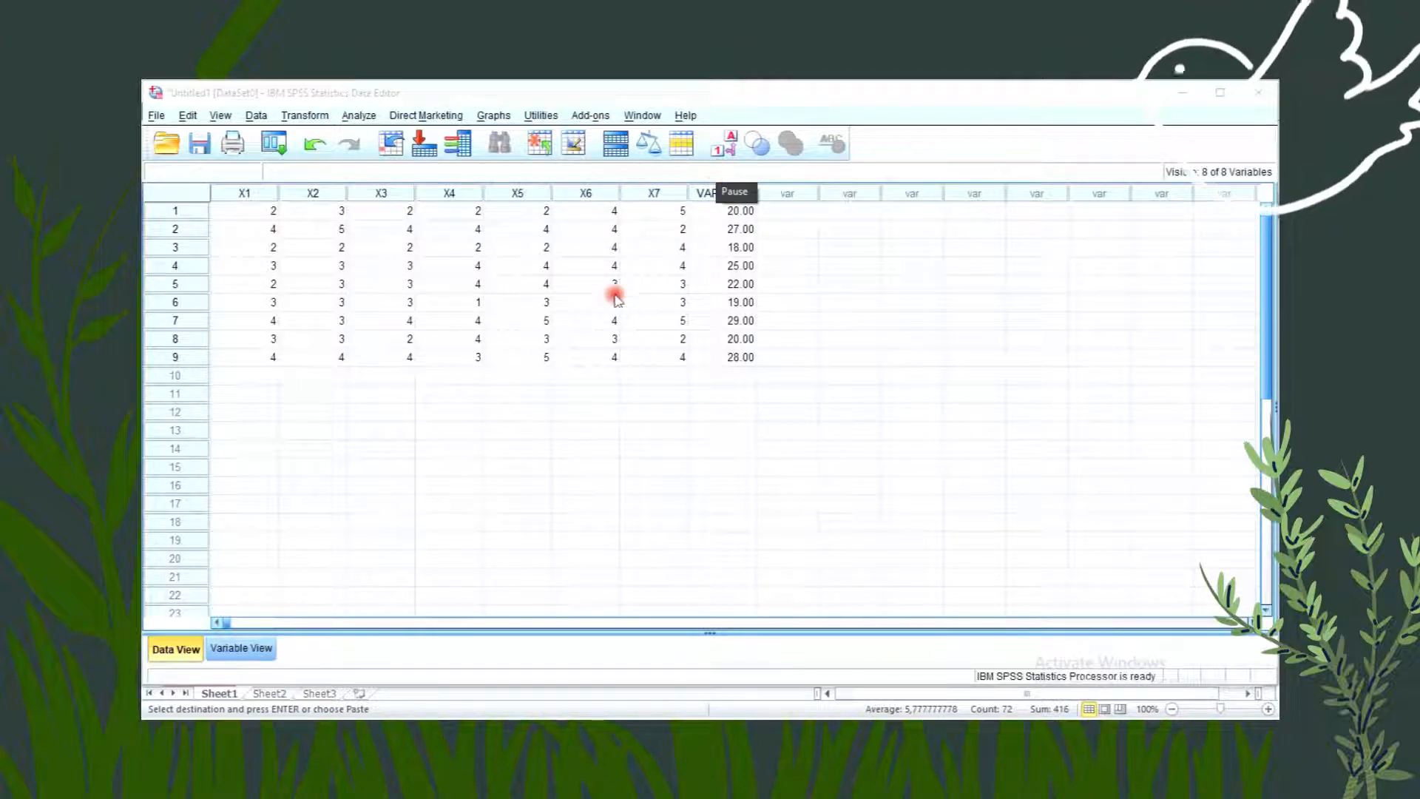
# Step: In the variable definitions, rename the eighth variable as TOTAL
pyautogui.click(233, 651)
pyautogui.click(238, 318)
pyautogui.press('BackSpace')
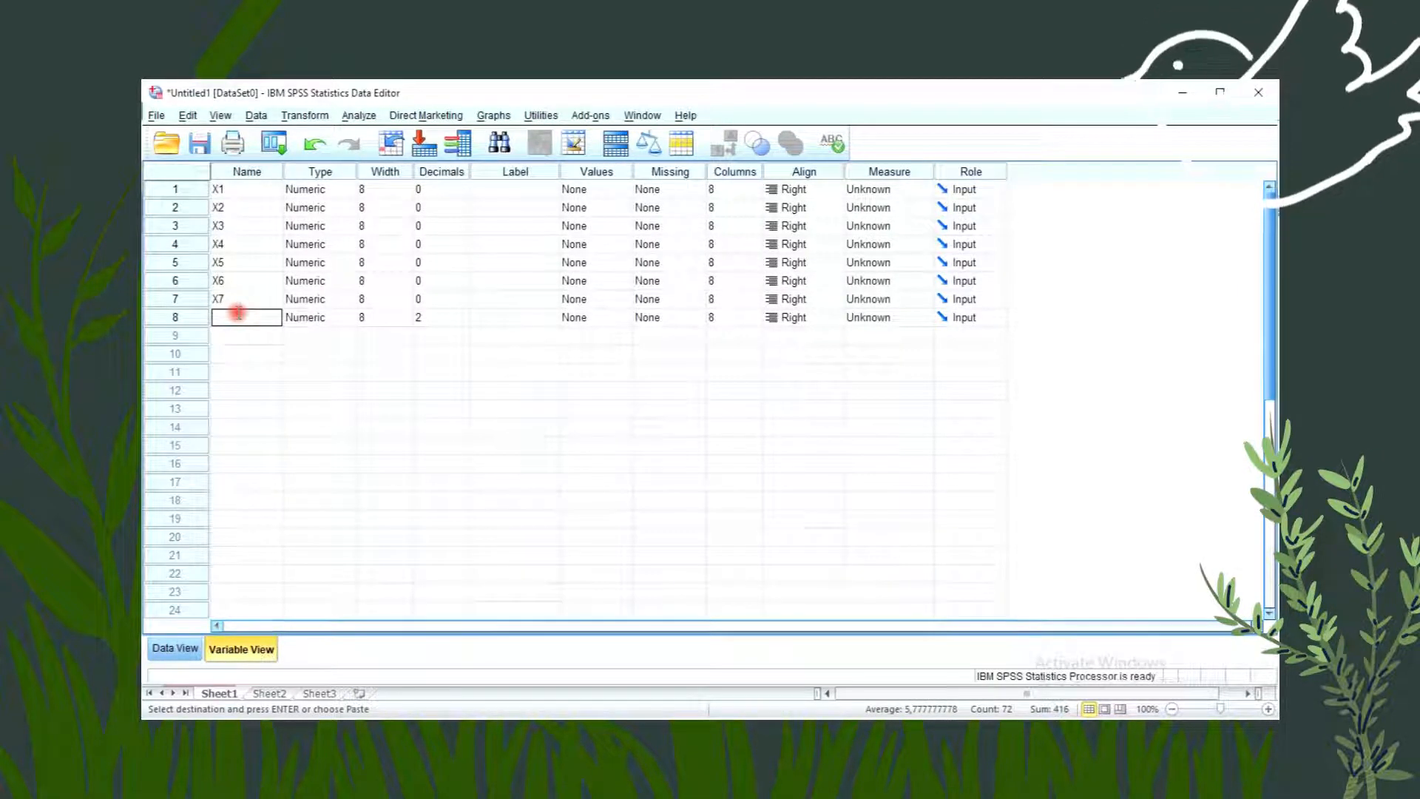
pyautogui.write('TOTA')
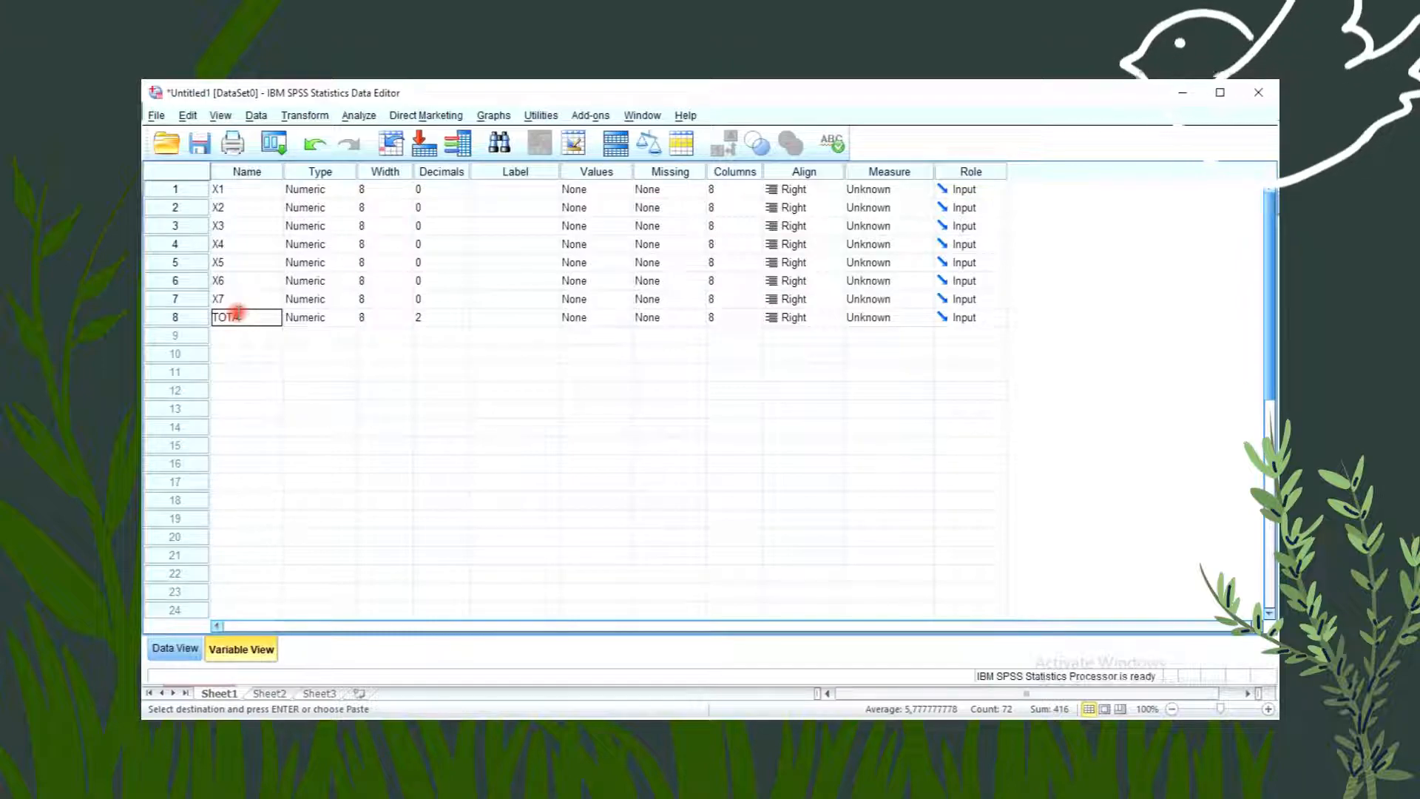
# Step: Set the number of decimals to 0 for the TOTAL variable and return to the data grid
pyautogui.click(460, 317)
pyautogui.click(460, 314)
pyautogui.click(461, 321)
pyautogui.click(460, 321)
pyautogui.click(461, 322)
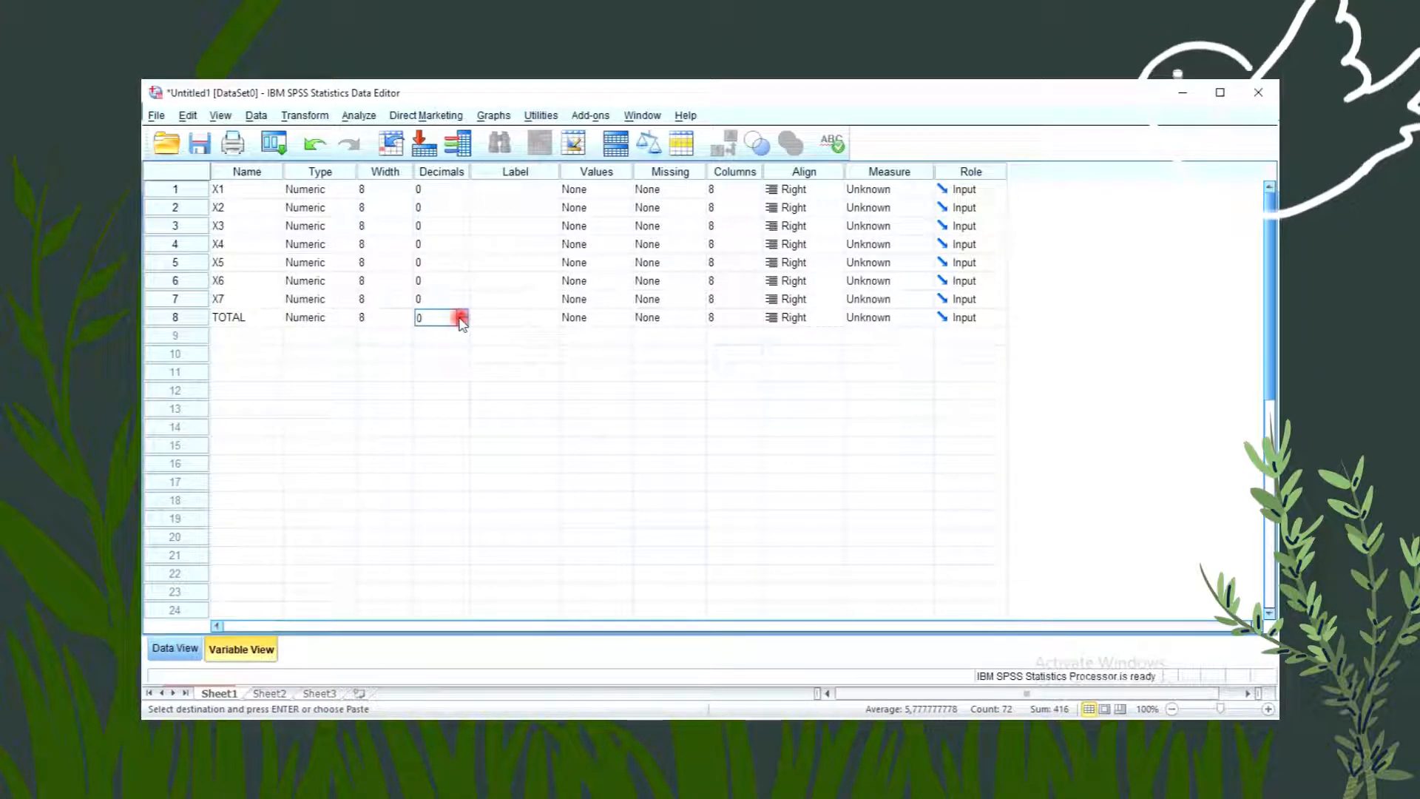
pyautogui.click(180, 648)
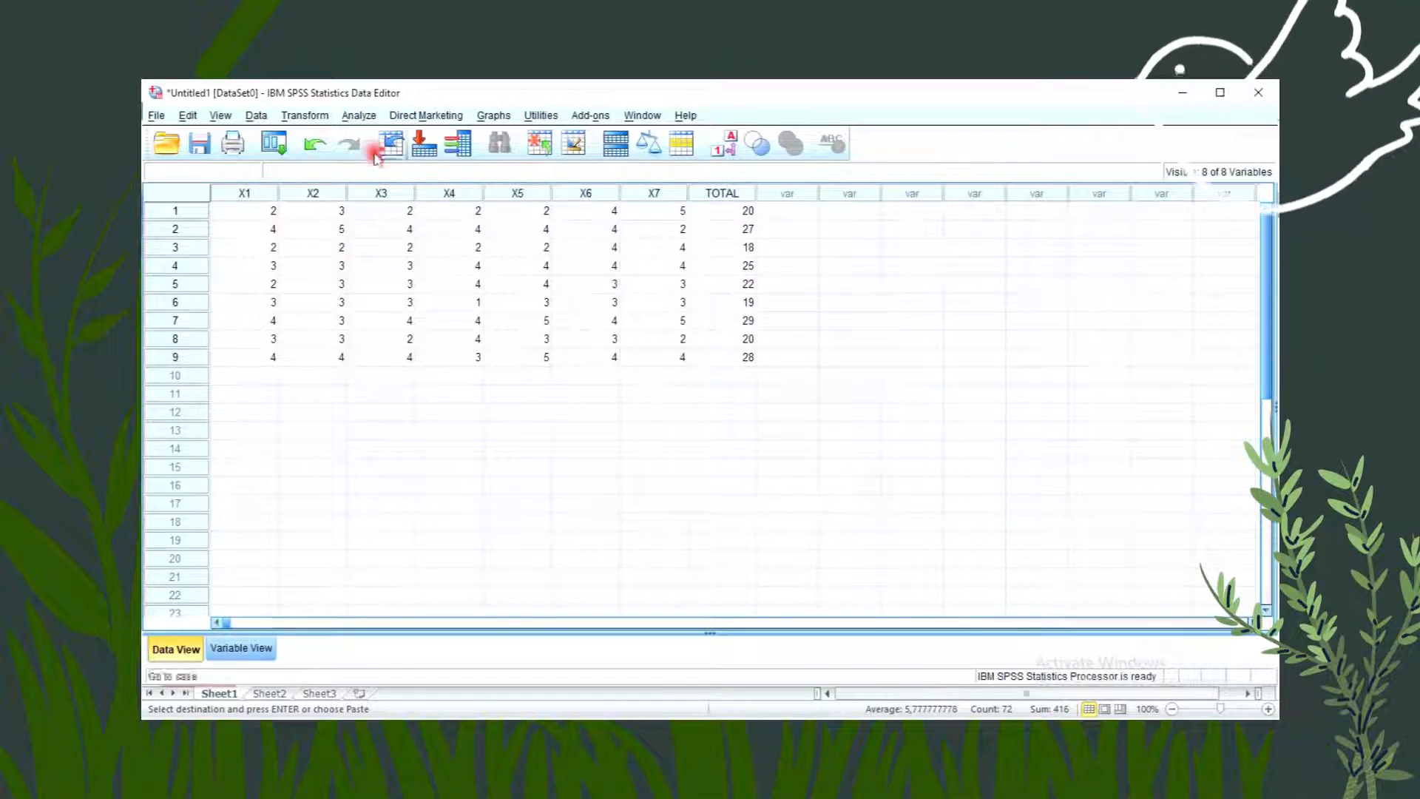
# Step: Run a two-tailed Pearson bivariate correlation on X1 to X7 and TOTAL, with significant correlations flagged
pyautogui.click(359, 116)
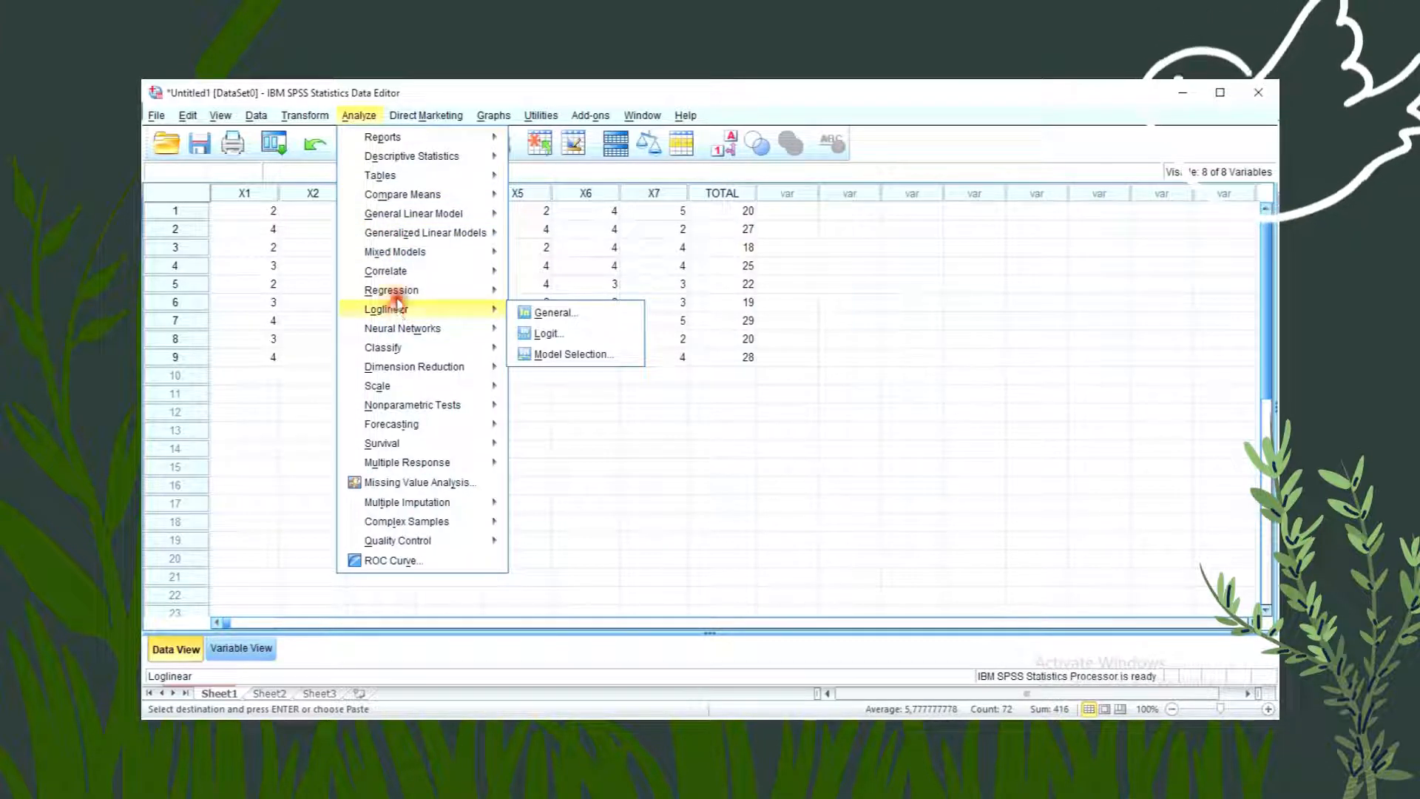
pyautogui.moveTo(399, 274)
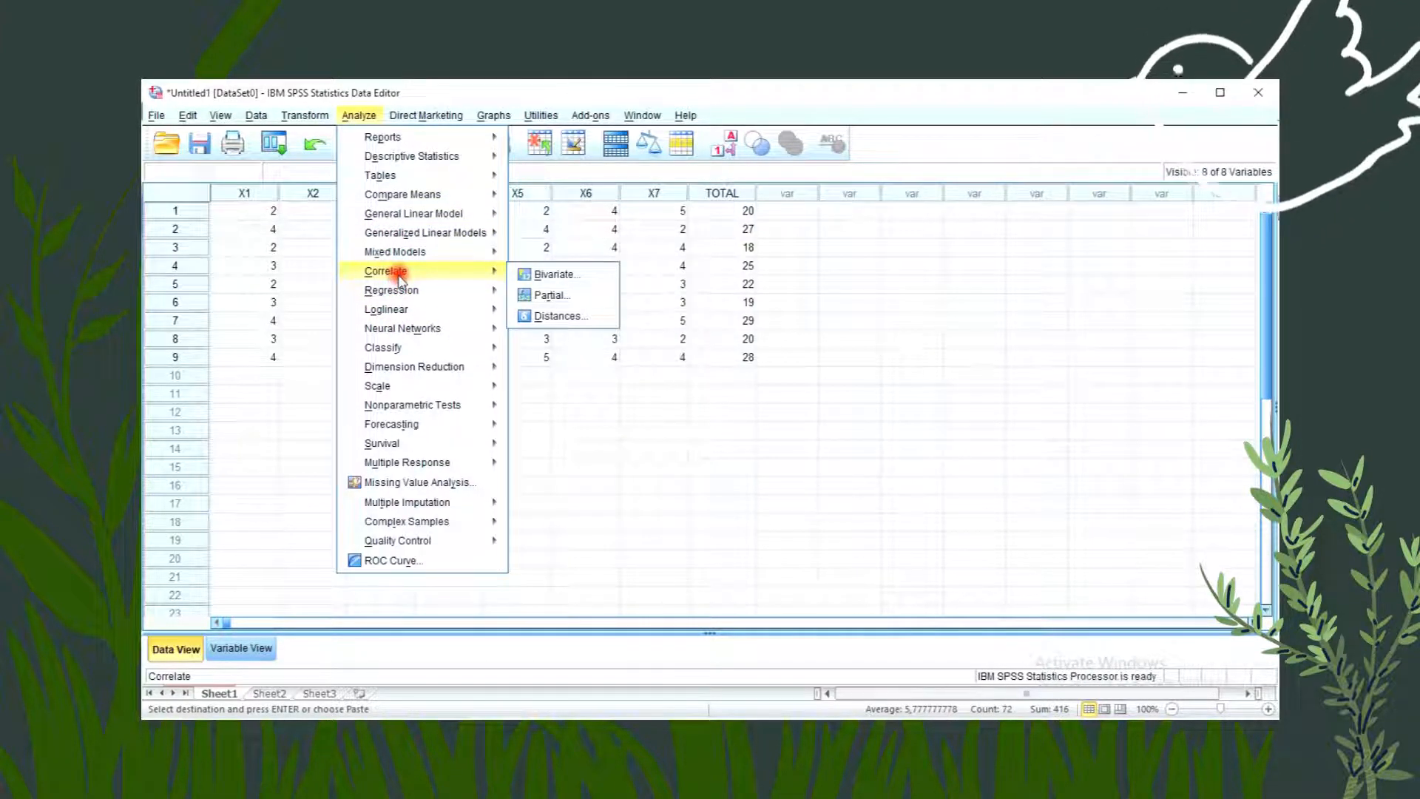
pyautogui.click(556, 274)
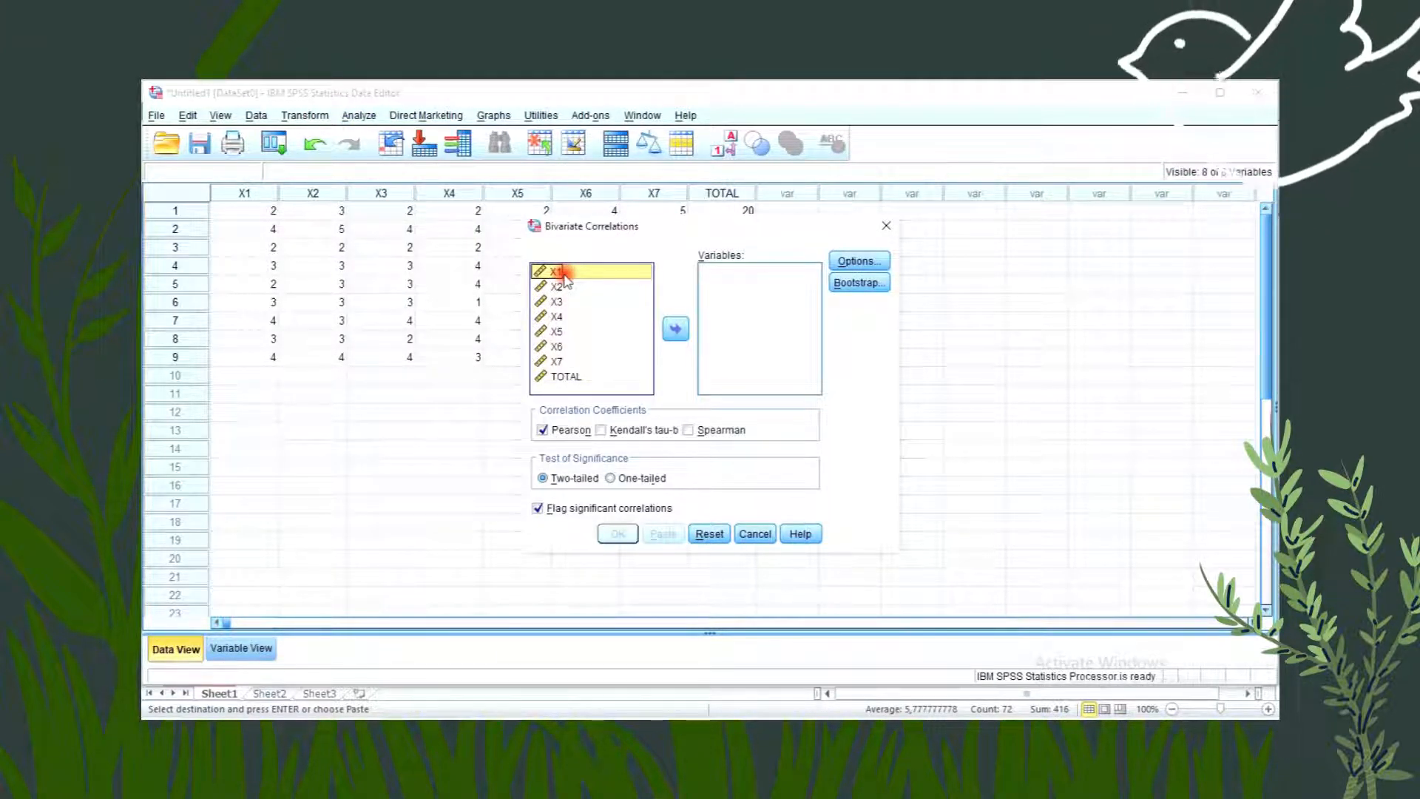
pyautogui.hotkey('ctrl', 'a')
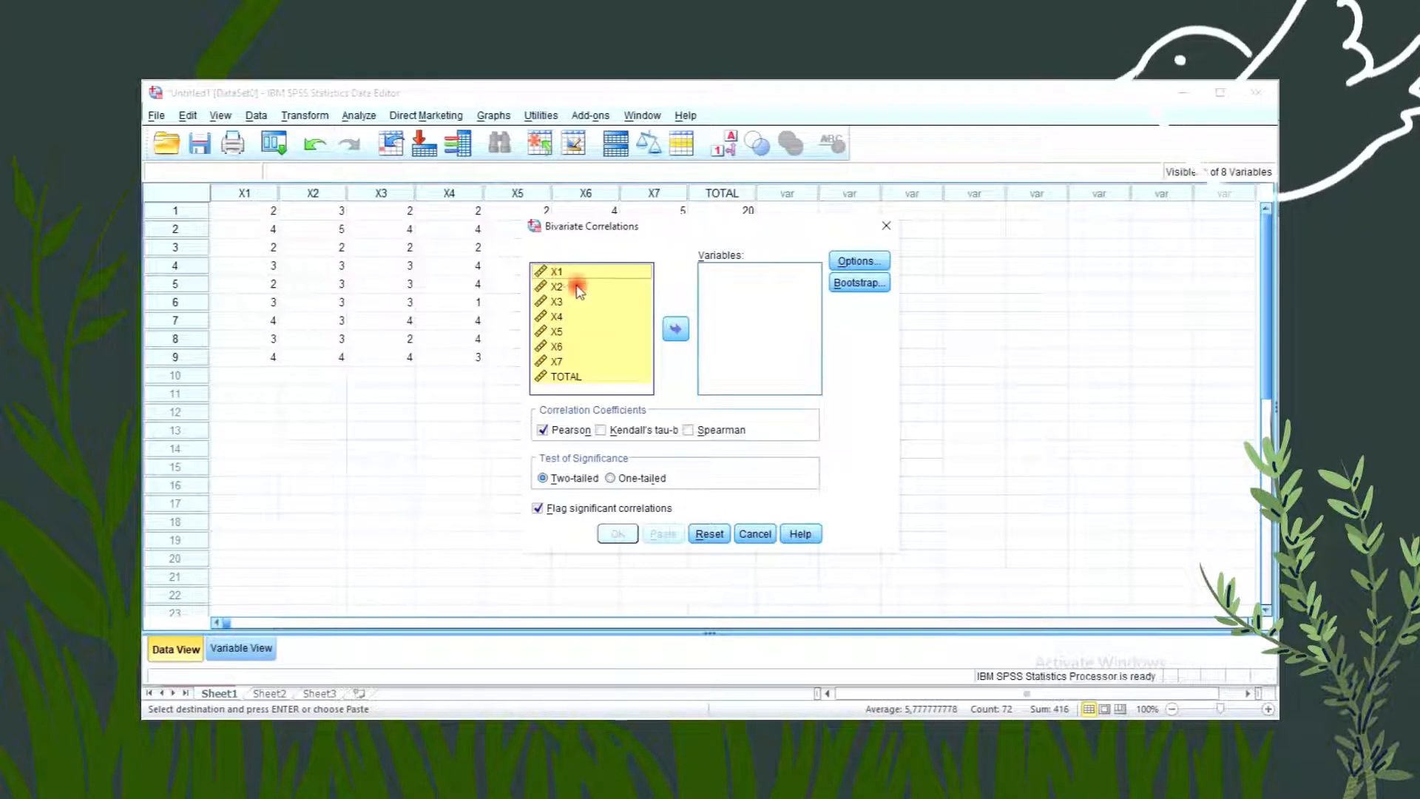
pyautogui.click(676, 329)
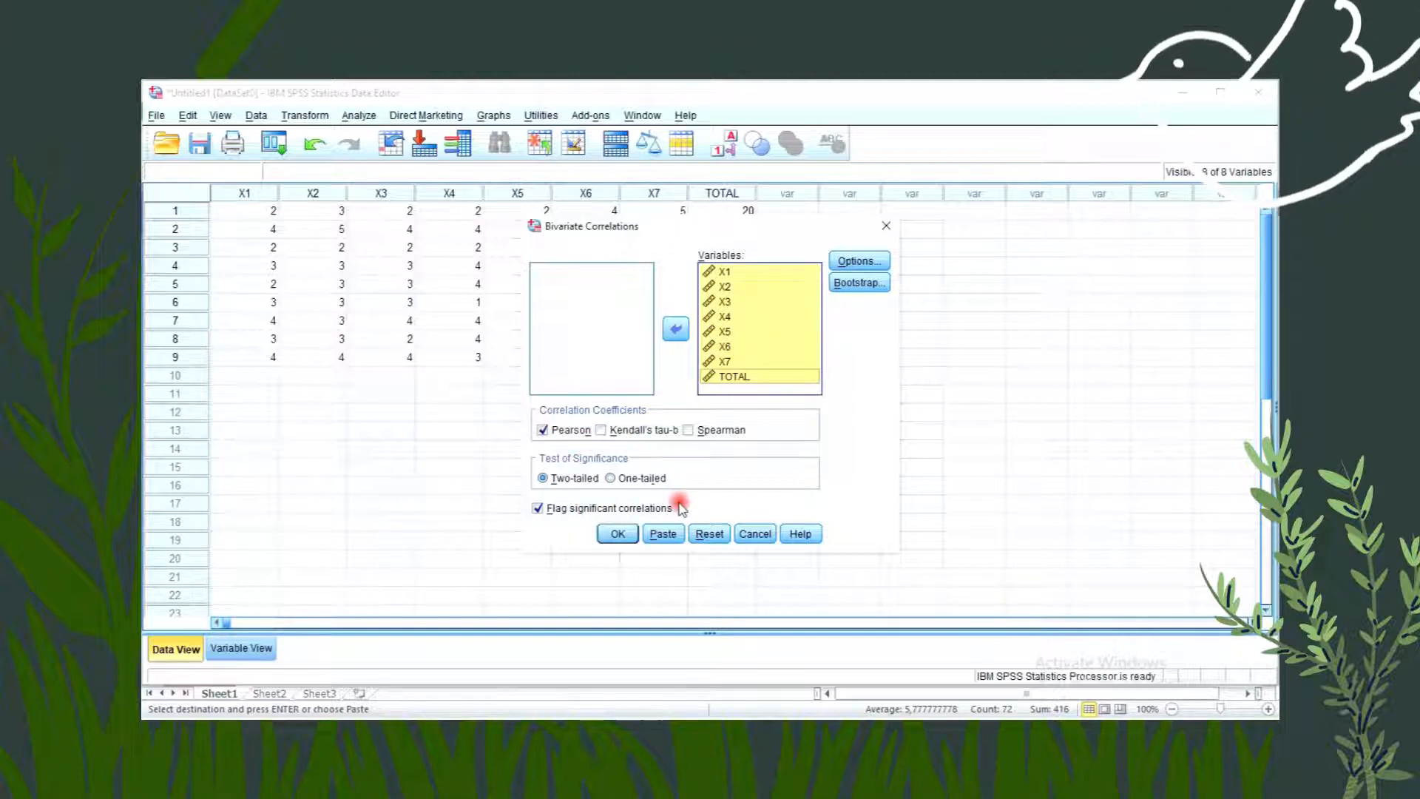
pyautogui.click(616, 534)
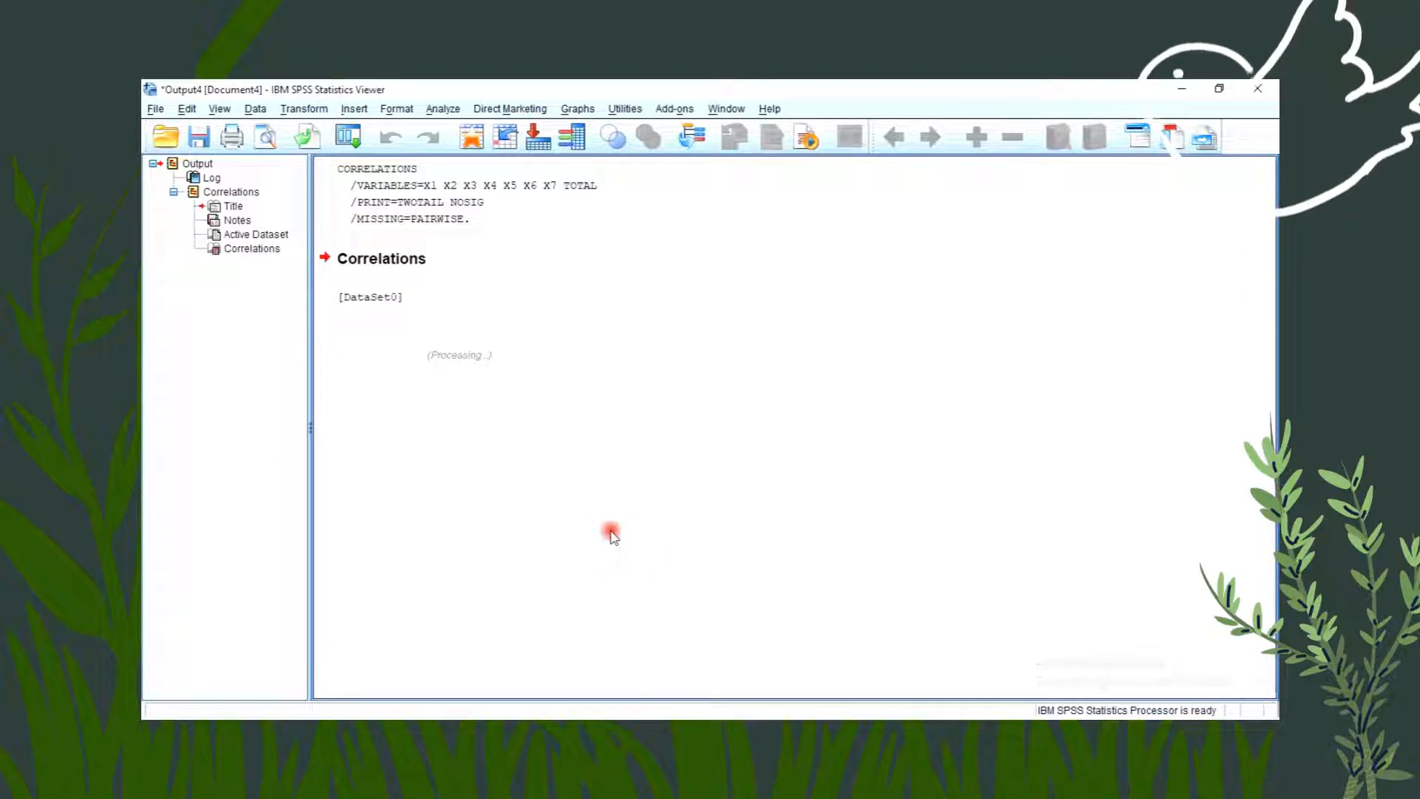